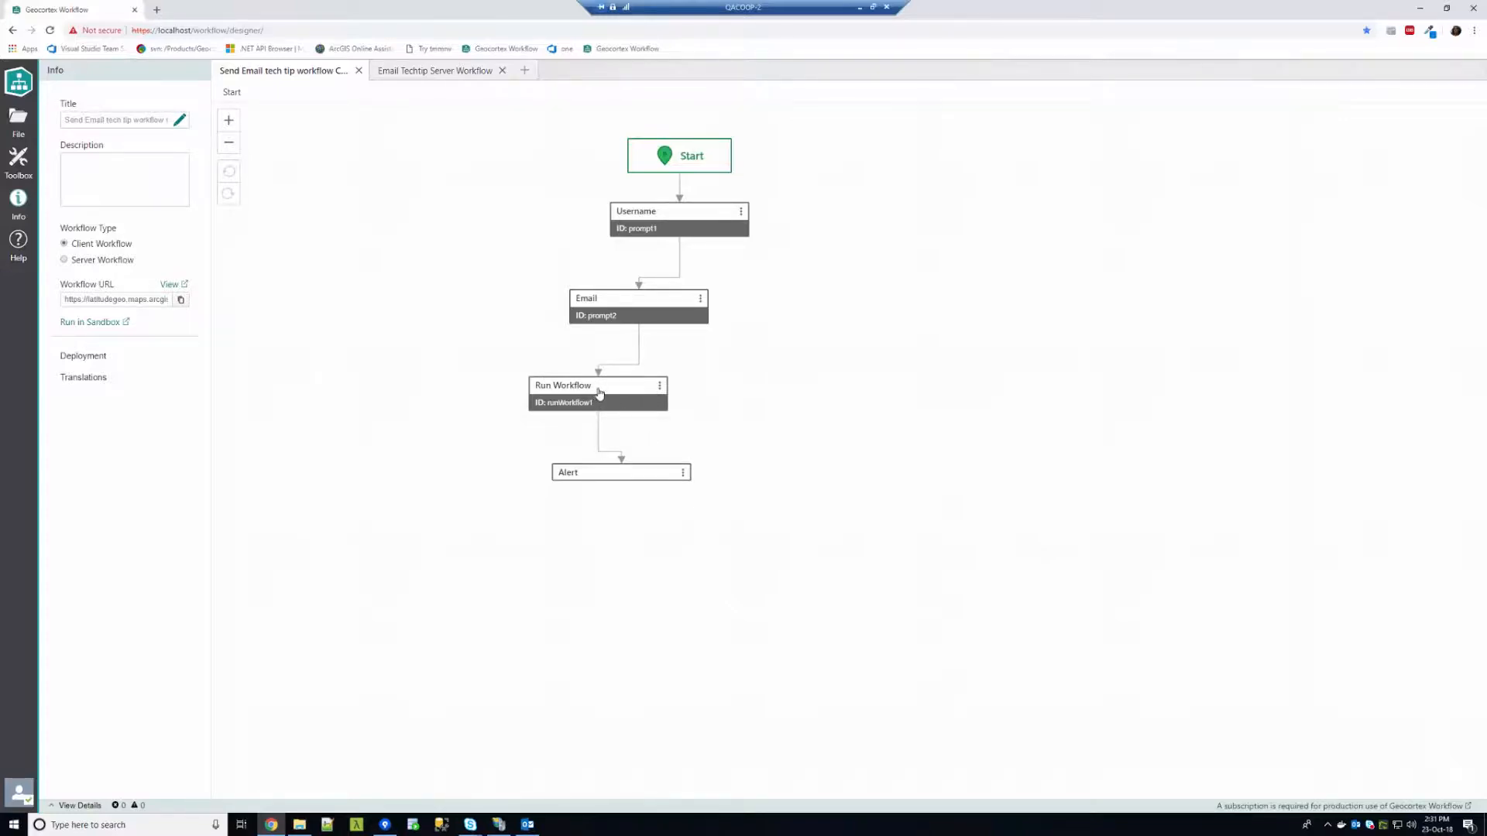
Switch to the Email Techtip Server Workflow in the designer
left_click(438, 80)
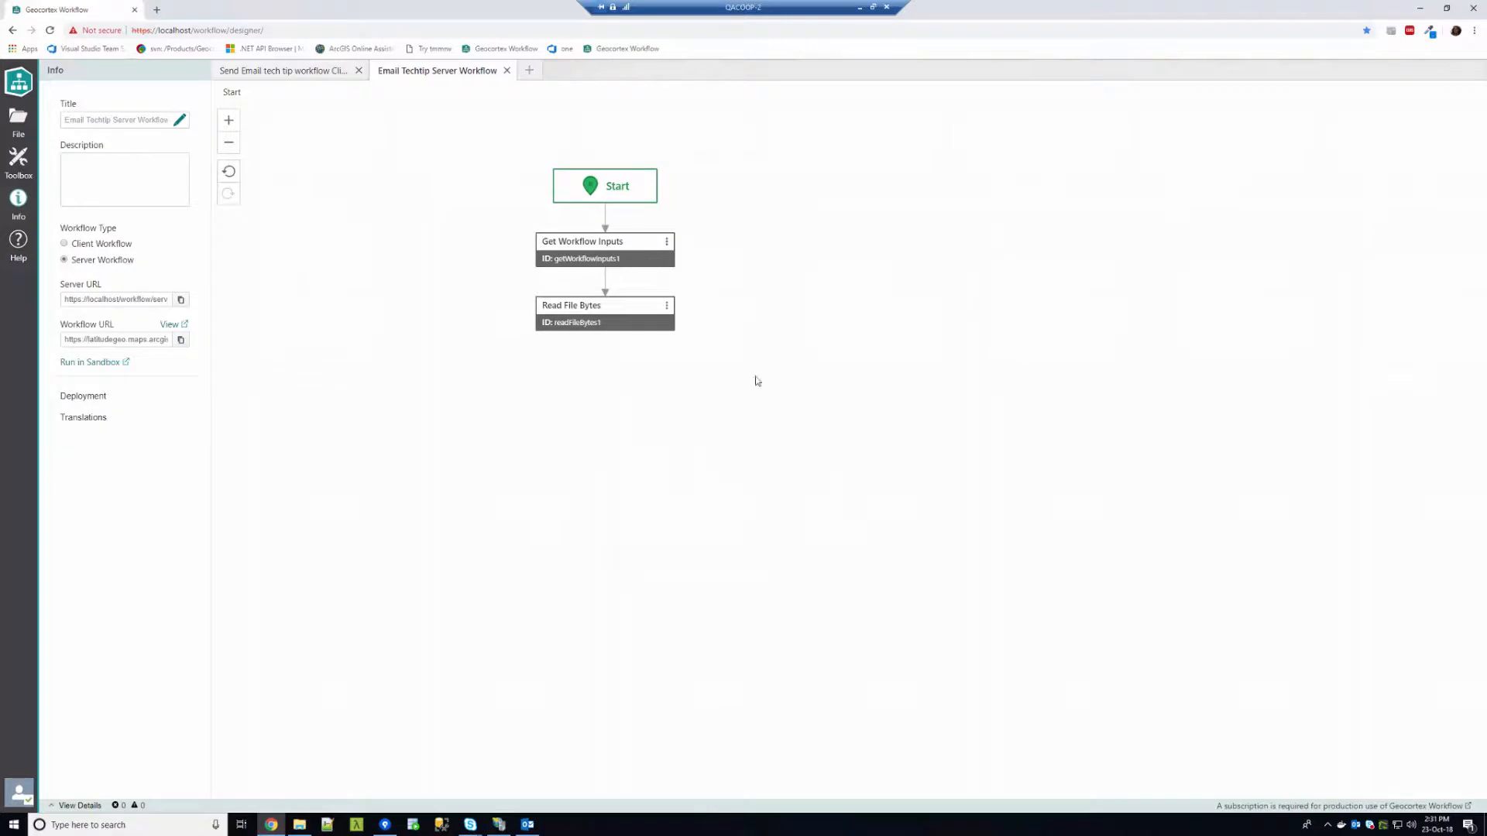
Confirm Read File Bytes reads C:\TMP\Data\climbData.csv, then bring up the activity Toolbox
left_click(601, 329)
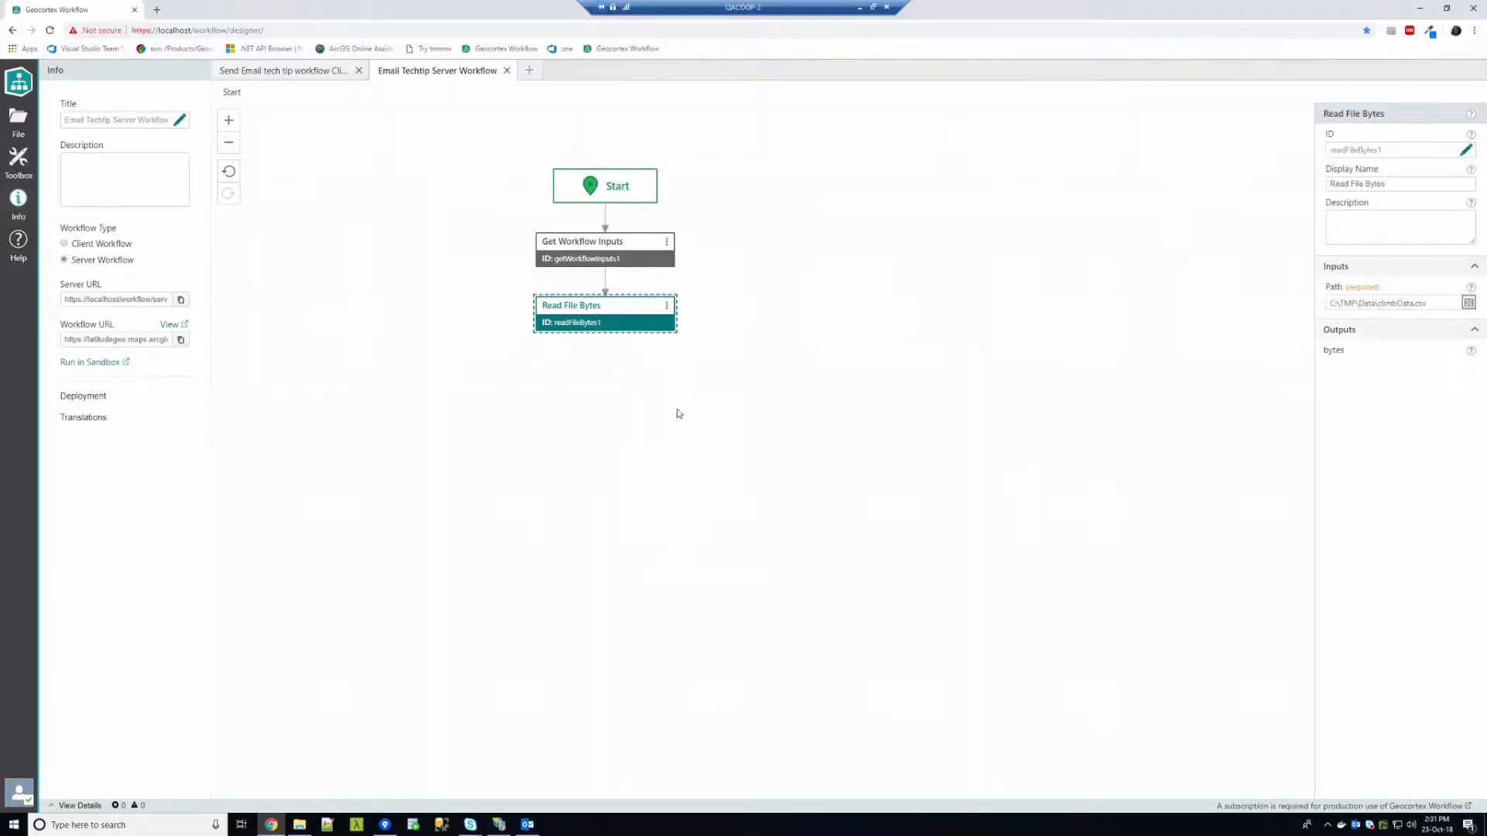
left_click(24, 165)
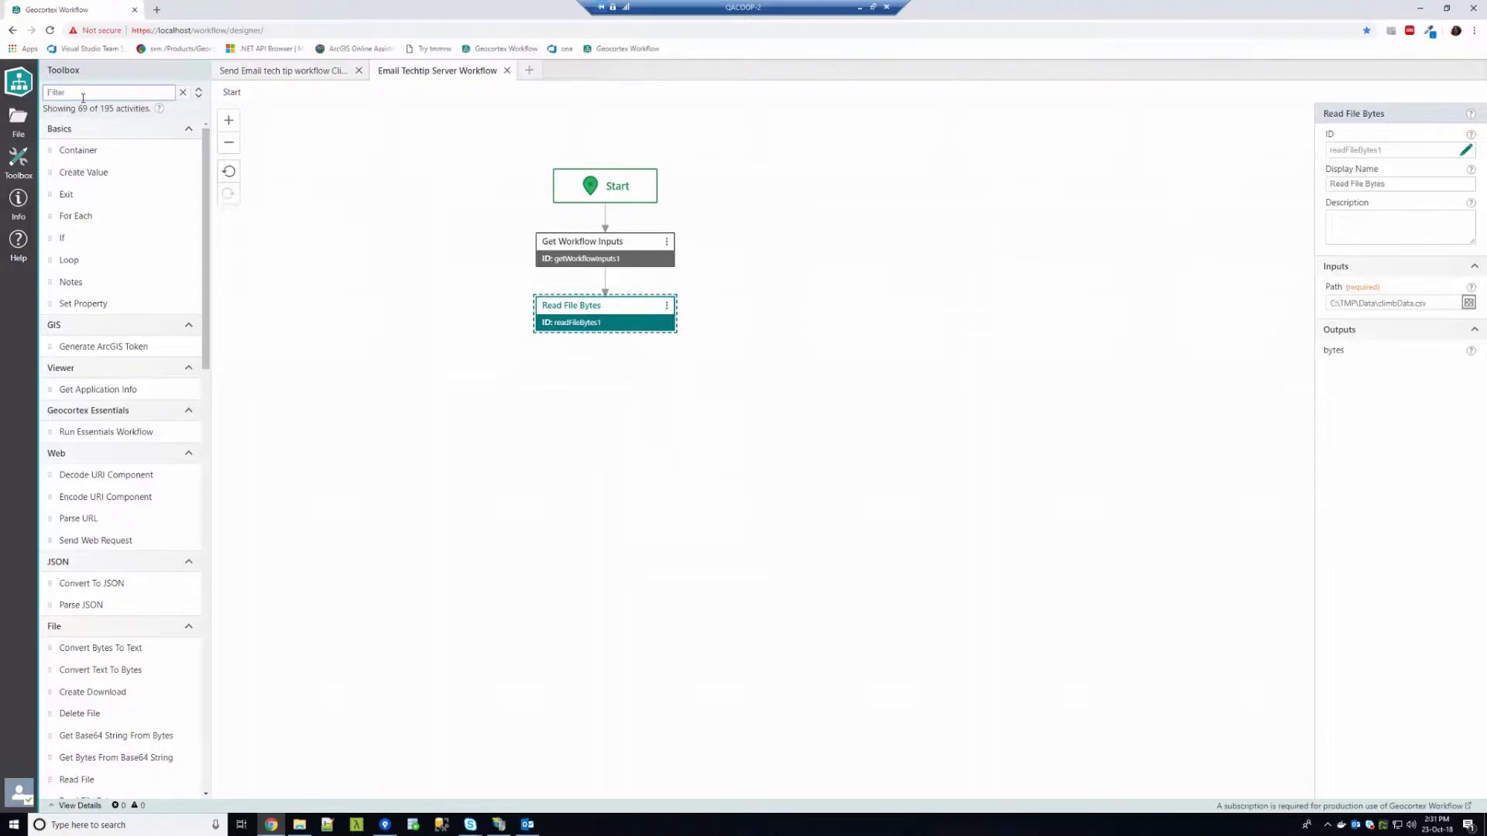
Add a Create Email Attachment step below Read File Bytes with Content =$readFileBytes1.bytes
type("attach")
left_click_drag(93, 151, 612, 333)
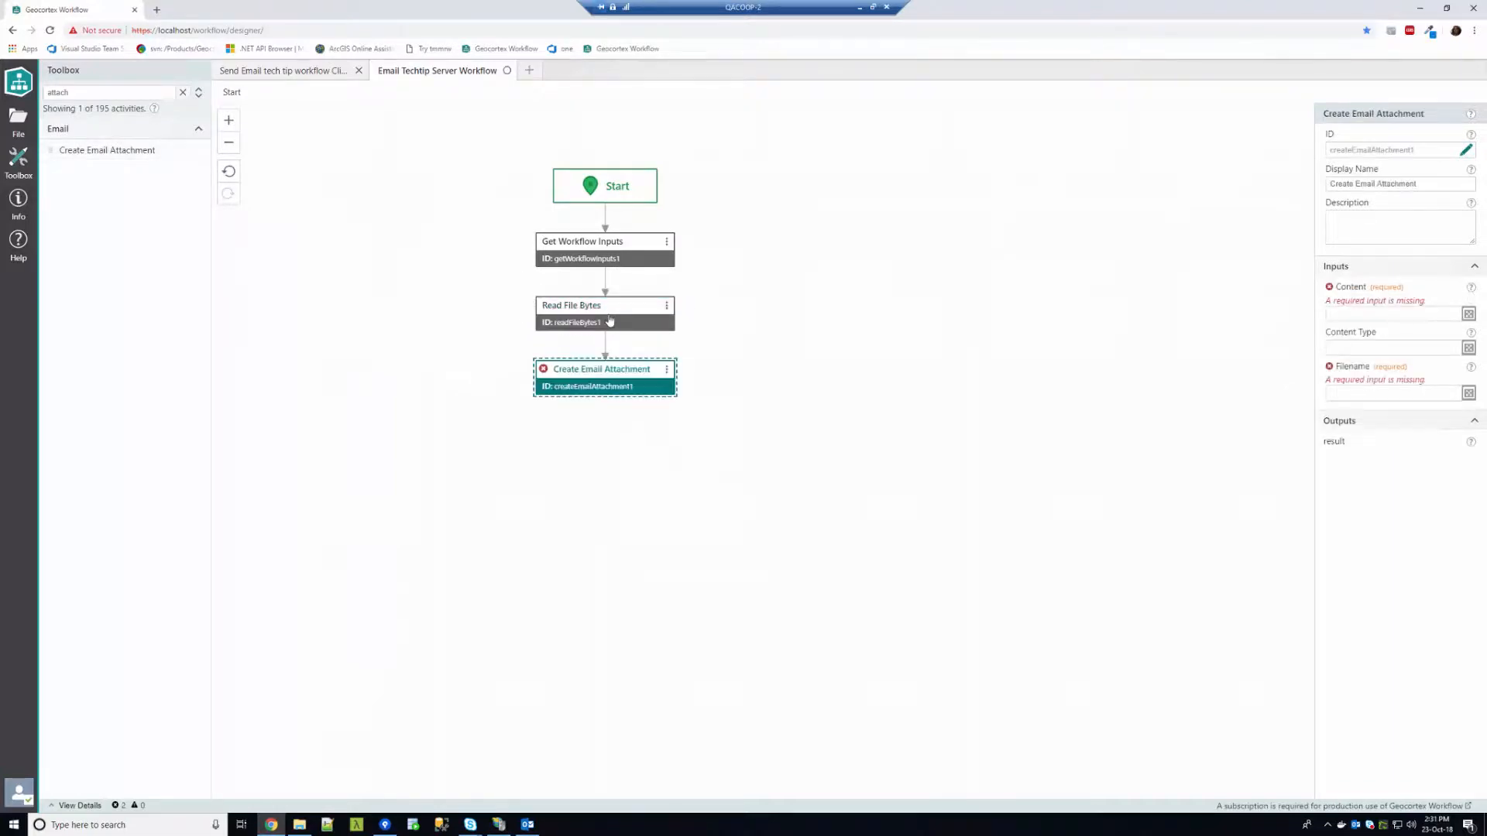
left_click(1347, 316)
type("=")
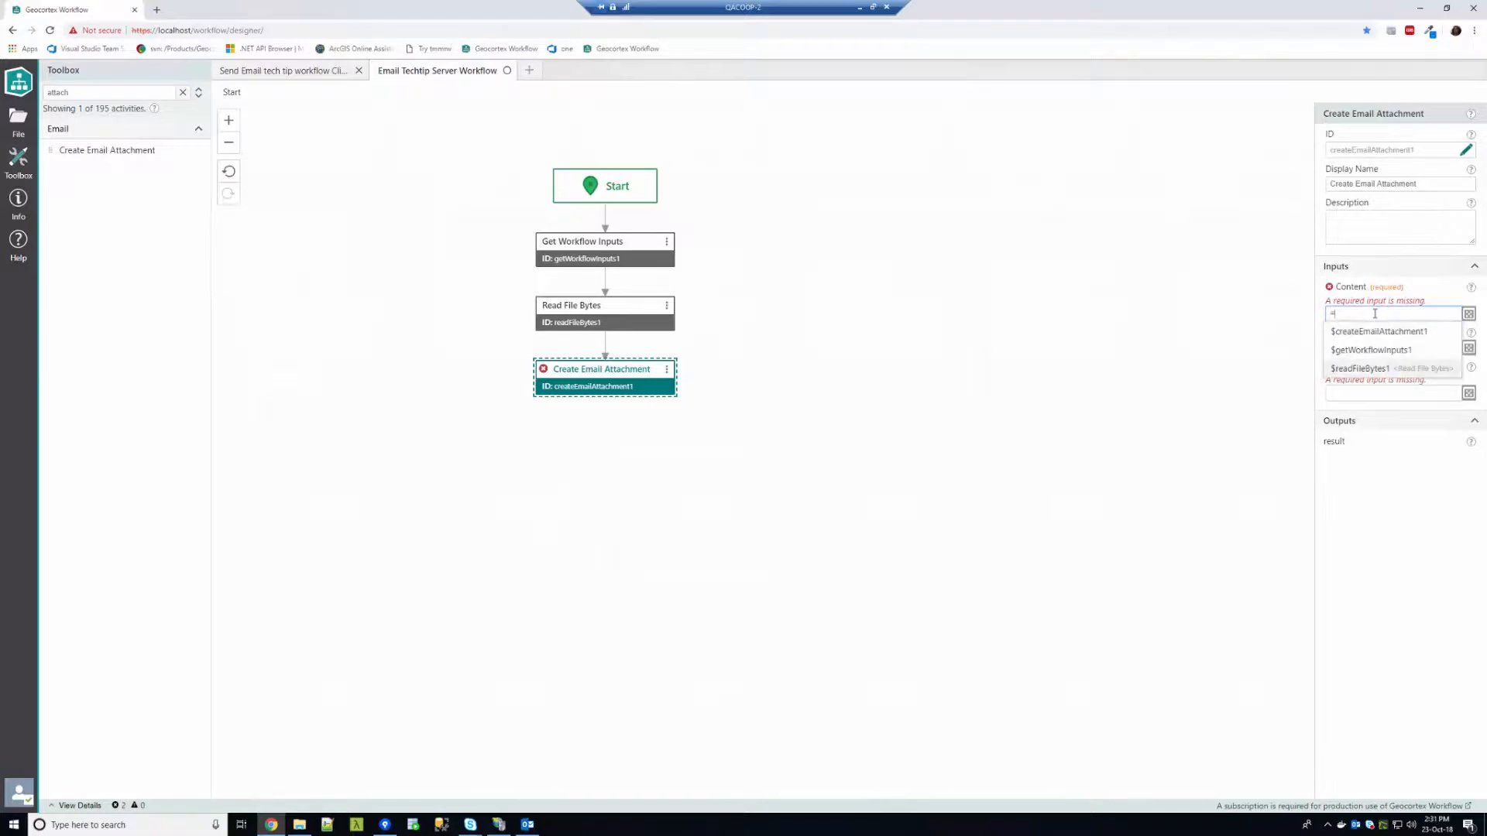
key("Return")
type(".bytes")
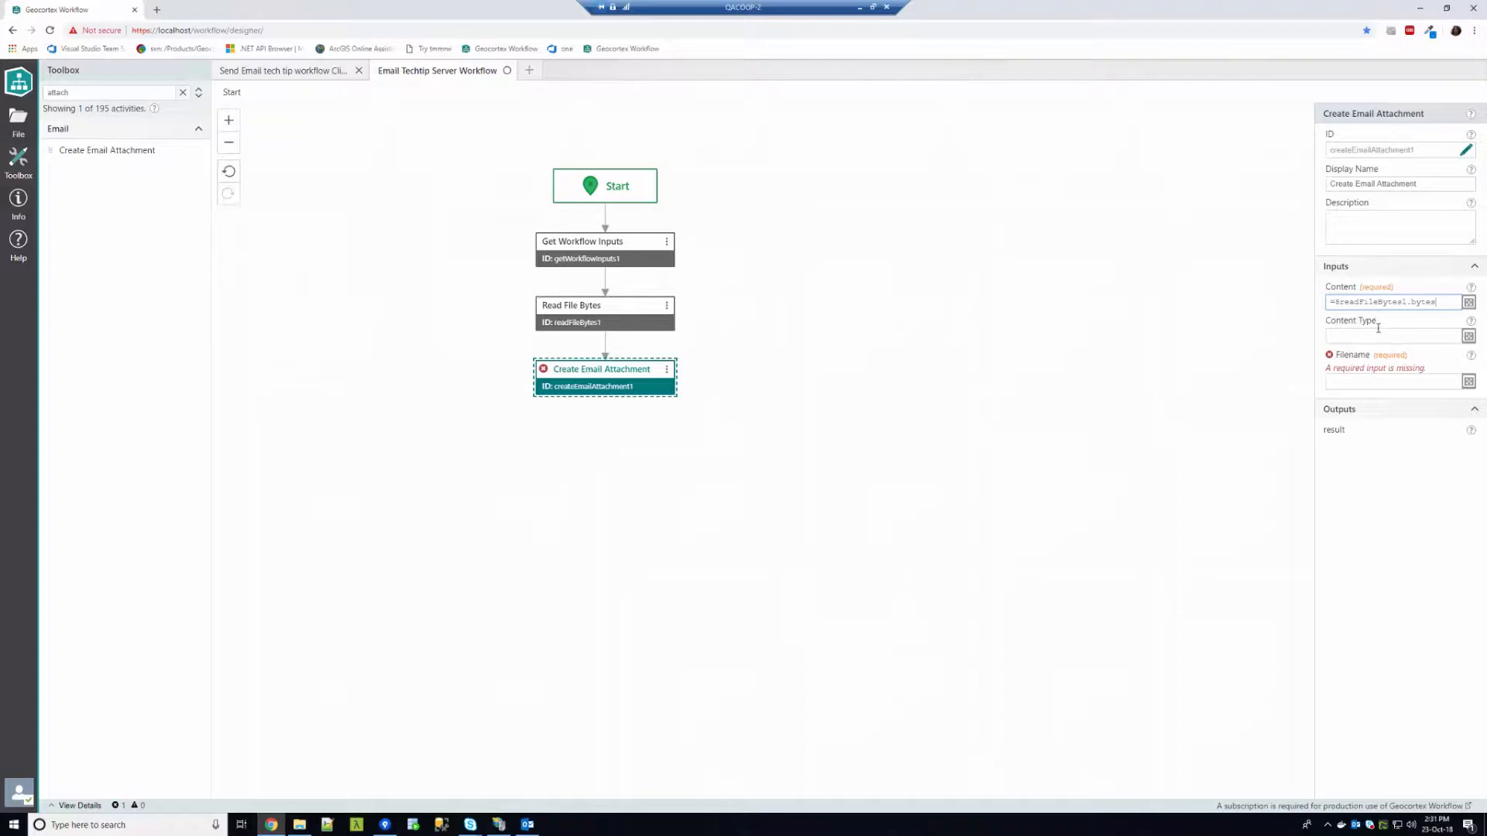
Set the attachment's Content Type to text/csv and Filename to data.csv
left_click(1370, 336)
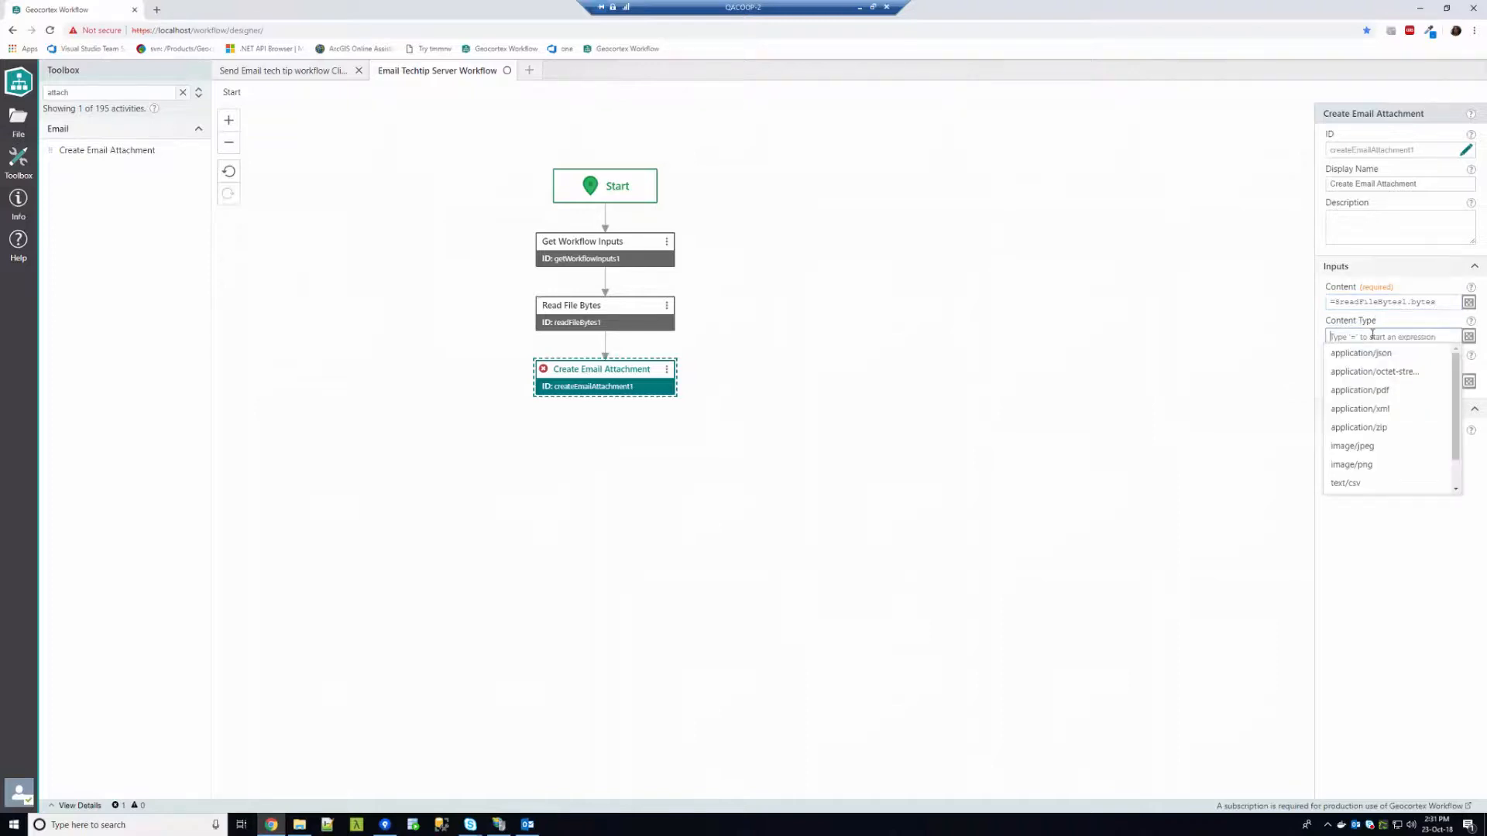
left_click(1349, 483)
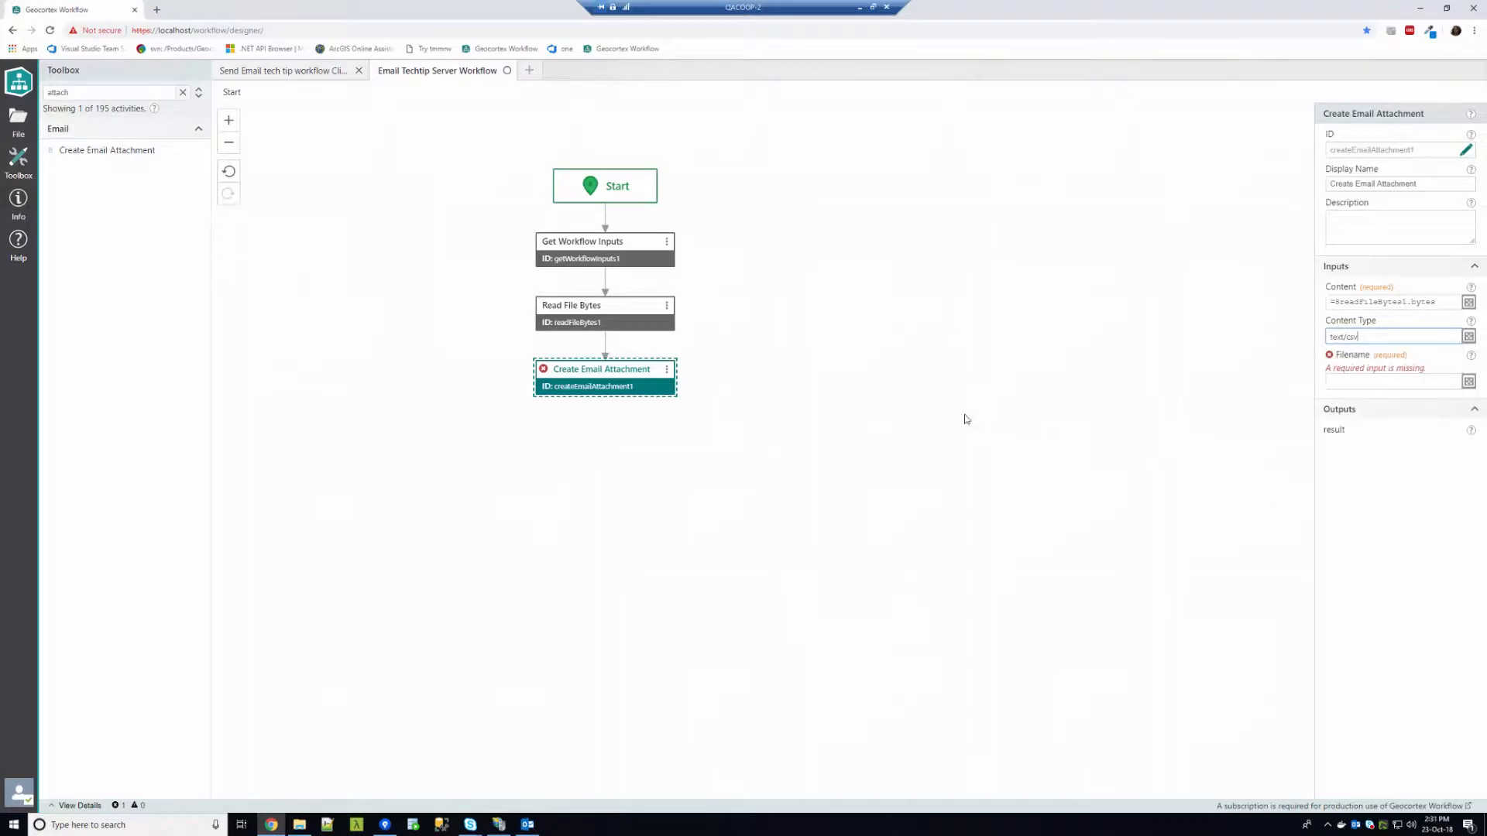
left_click(602, 321)
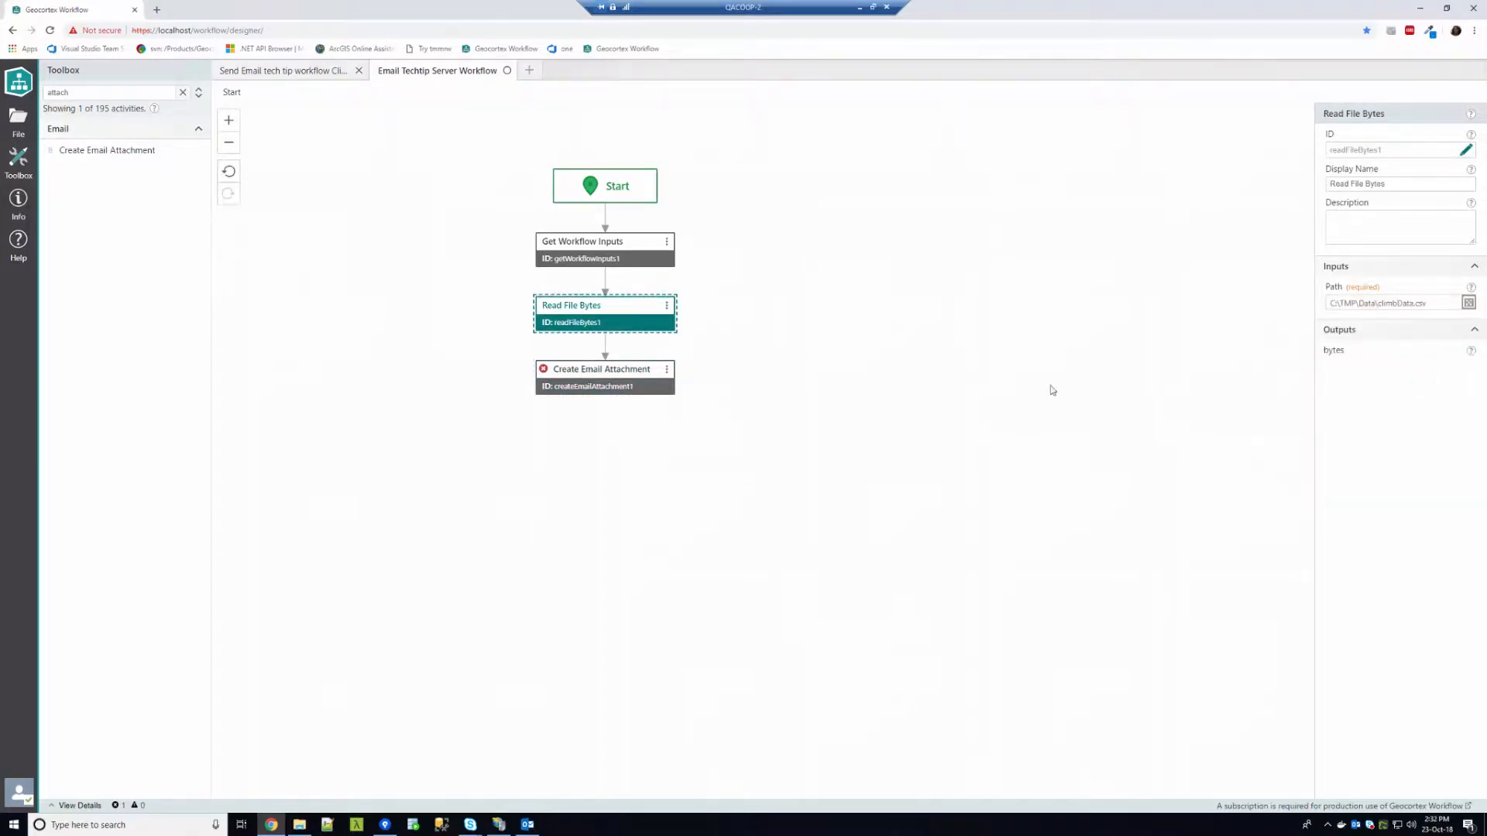
left_click(632, 389)
left_click(1366, 381)
type("csv")
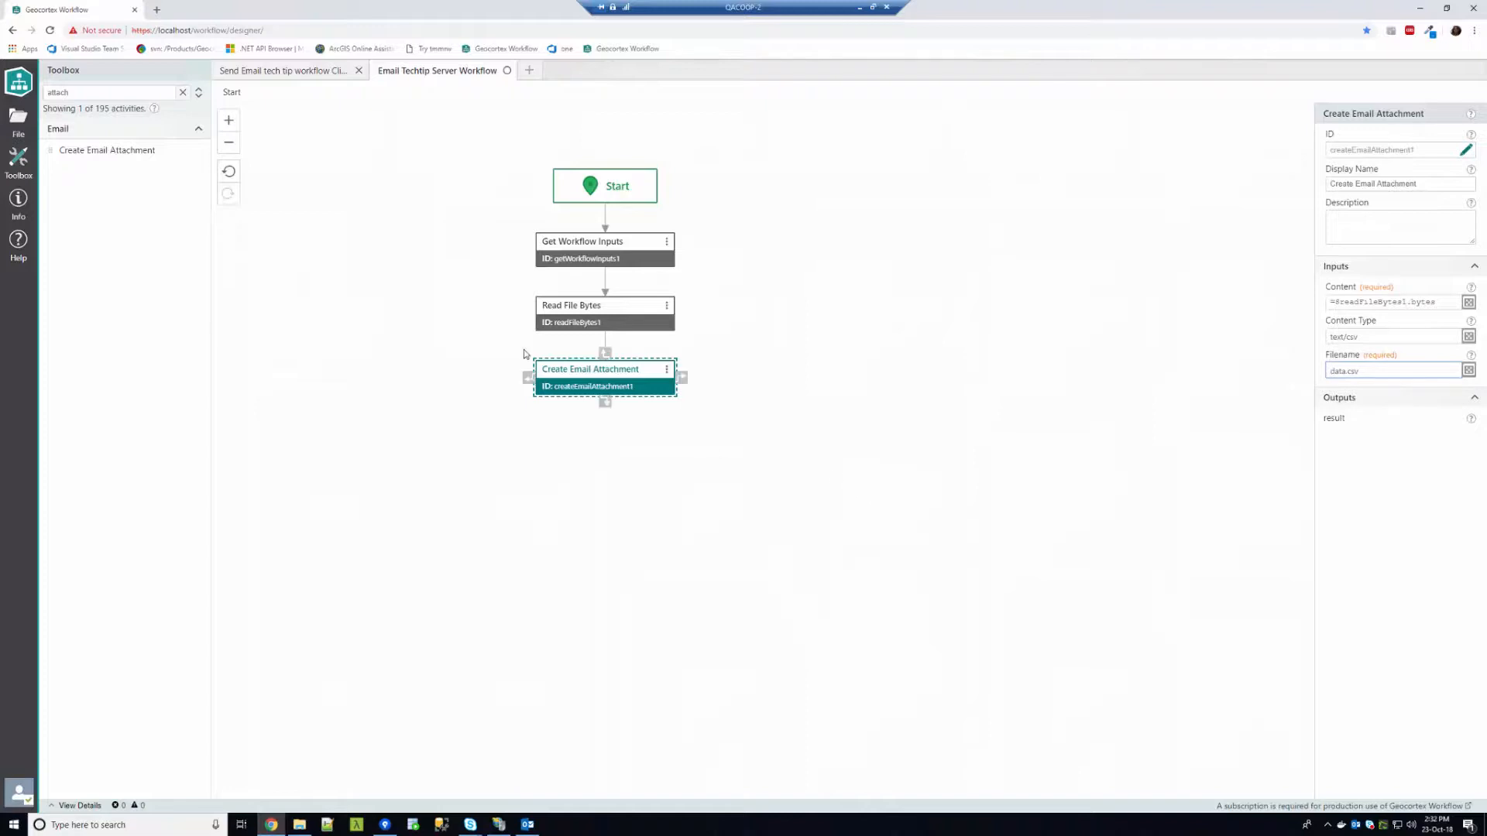
mouse_move(1471, 422)
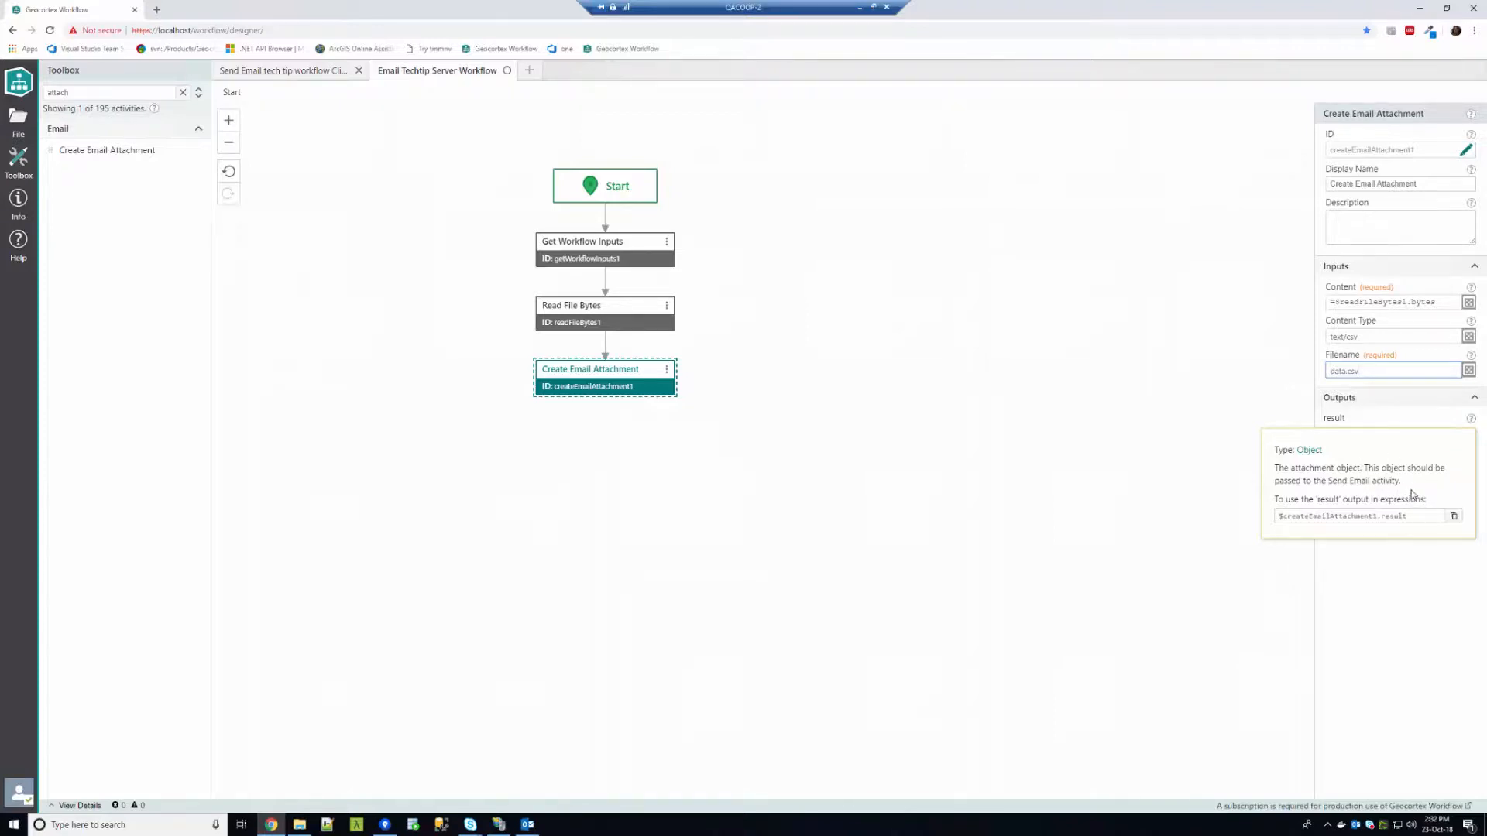
Search the Toolbox for 'send' and add a Send Email step after Create Email Attachment
left_click(182, 98)
left_click(145, 98)
type("send")
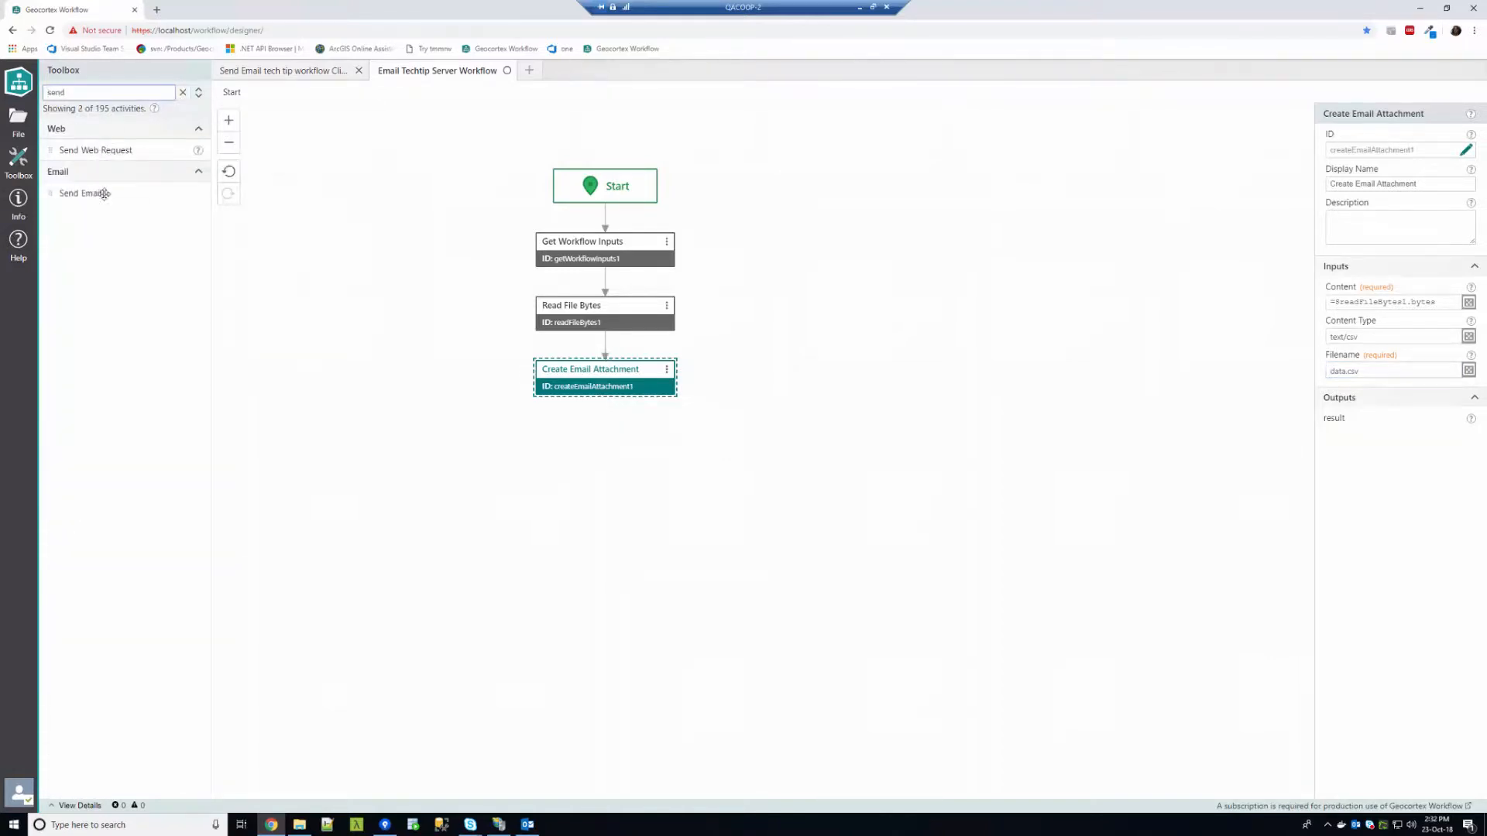
left_click_drag(103, 193, 606, 383)
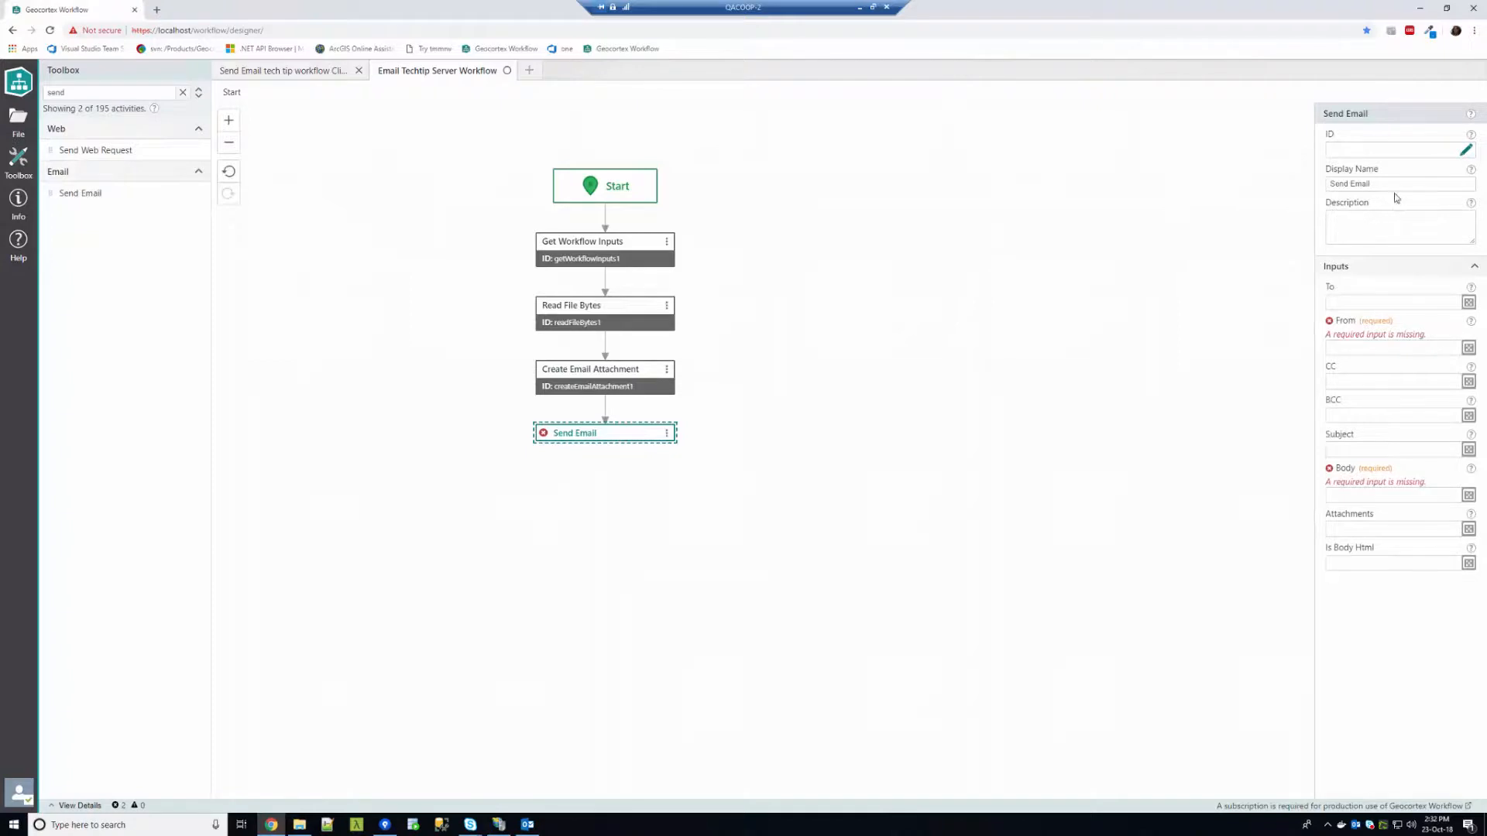
Review the Send Email step's To, From, CC and BCC inputs
left_click(1417, 304)
left_click(1369, 412)
left_click(1344, 302)
left_click(1356, 348)
left_click(1346, 377)
left_click(1348, 412)
mouse_move(1471, 288)
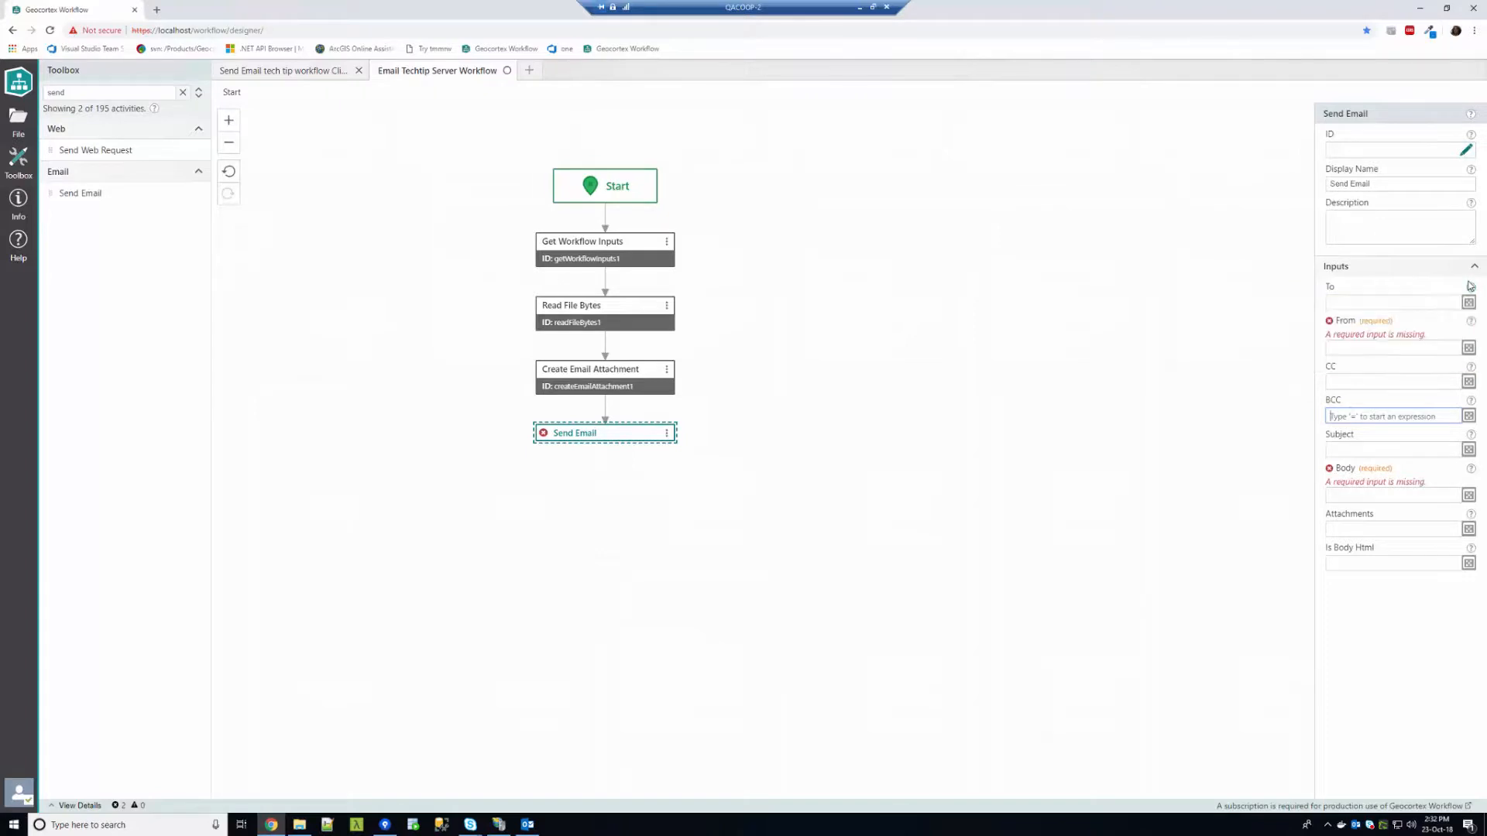
left_click(1330, 301)
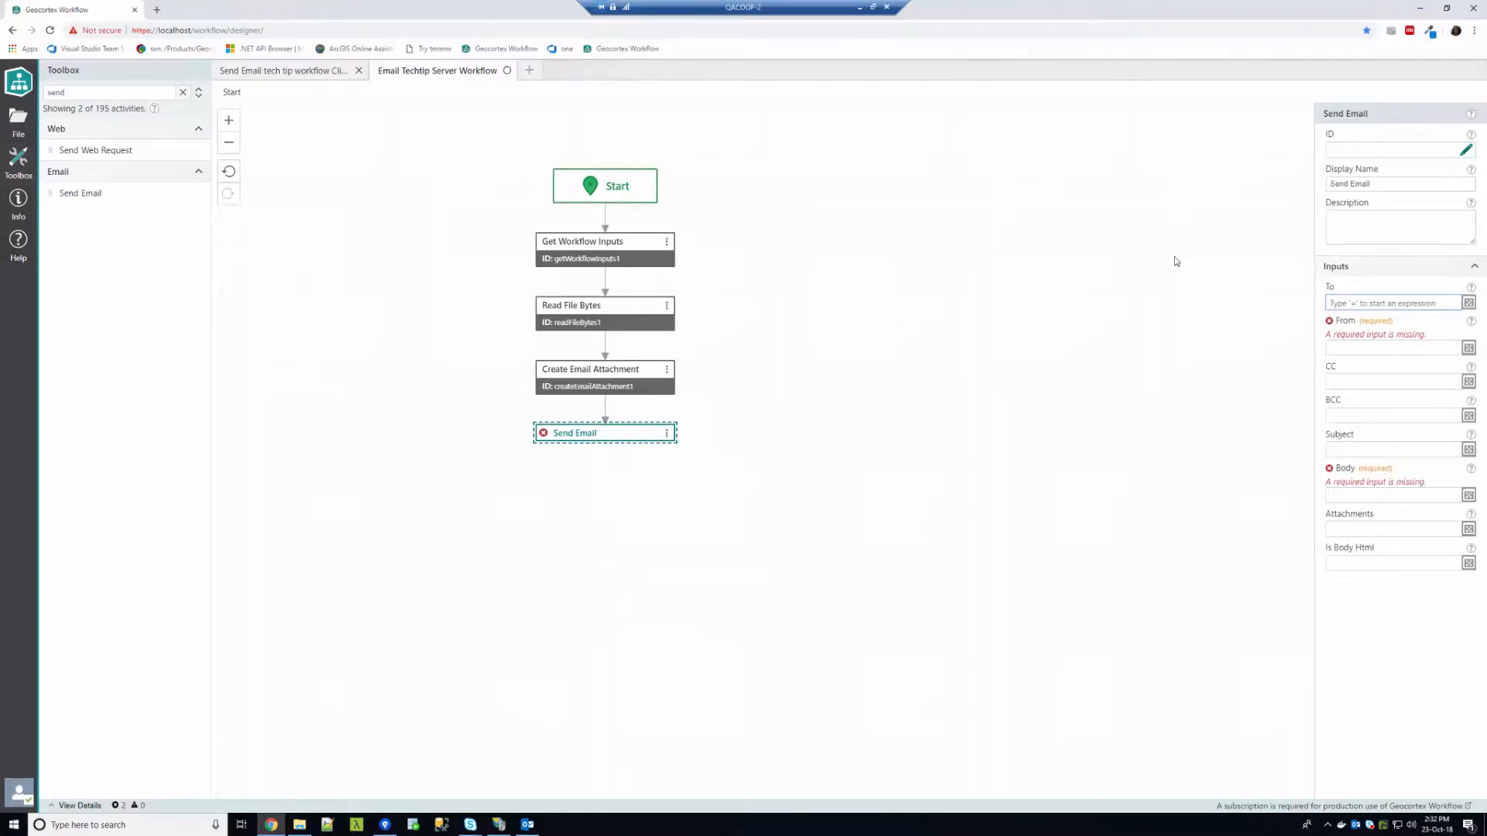
left_click(293, 75)
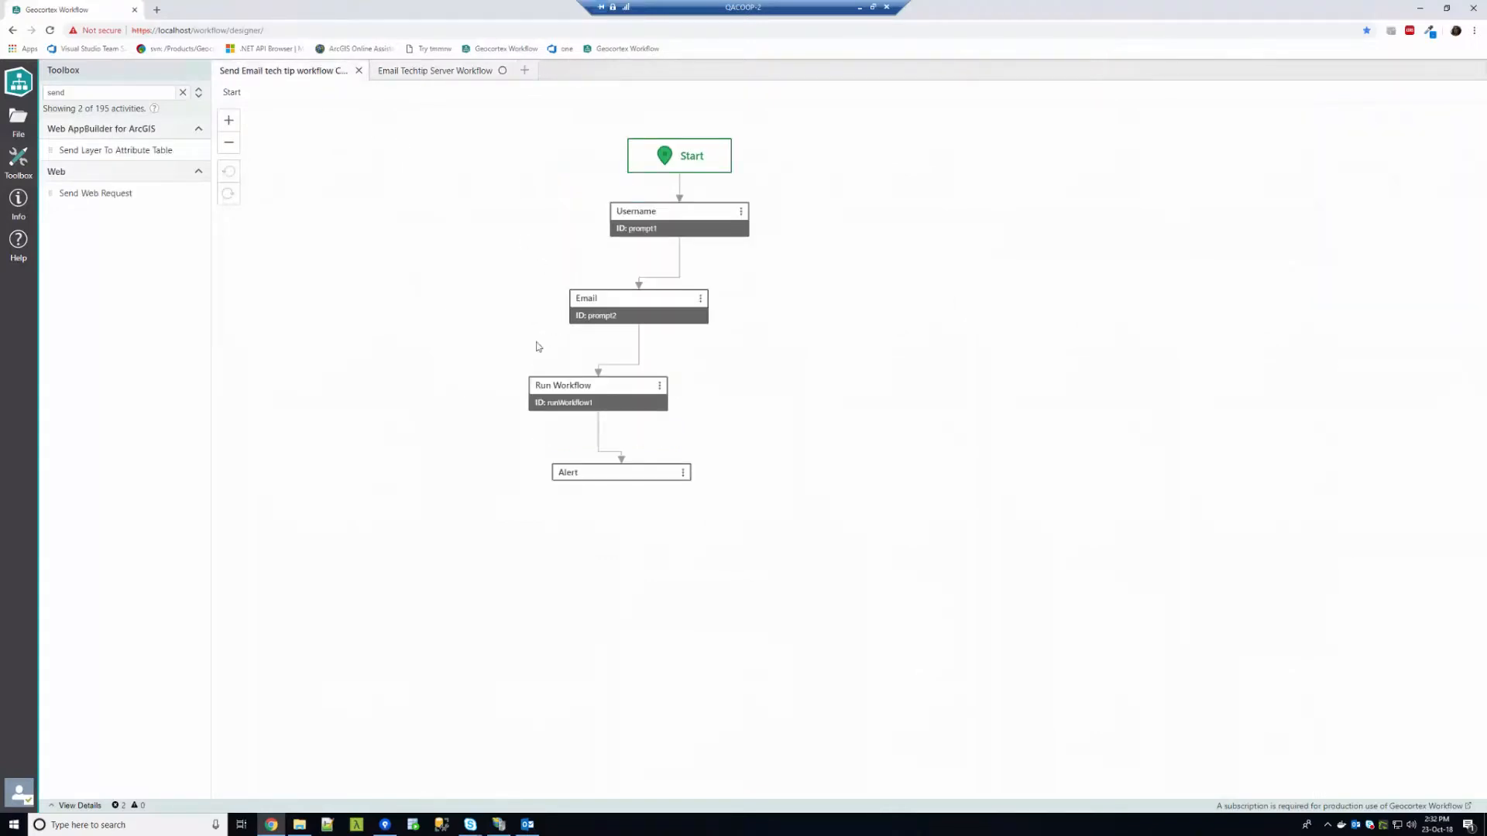
left_click(584, 395)
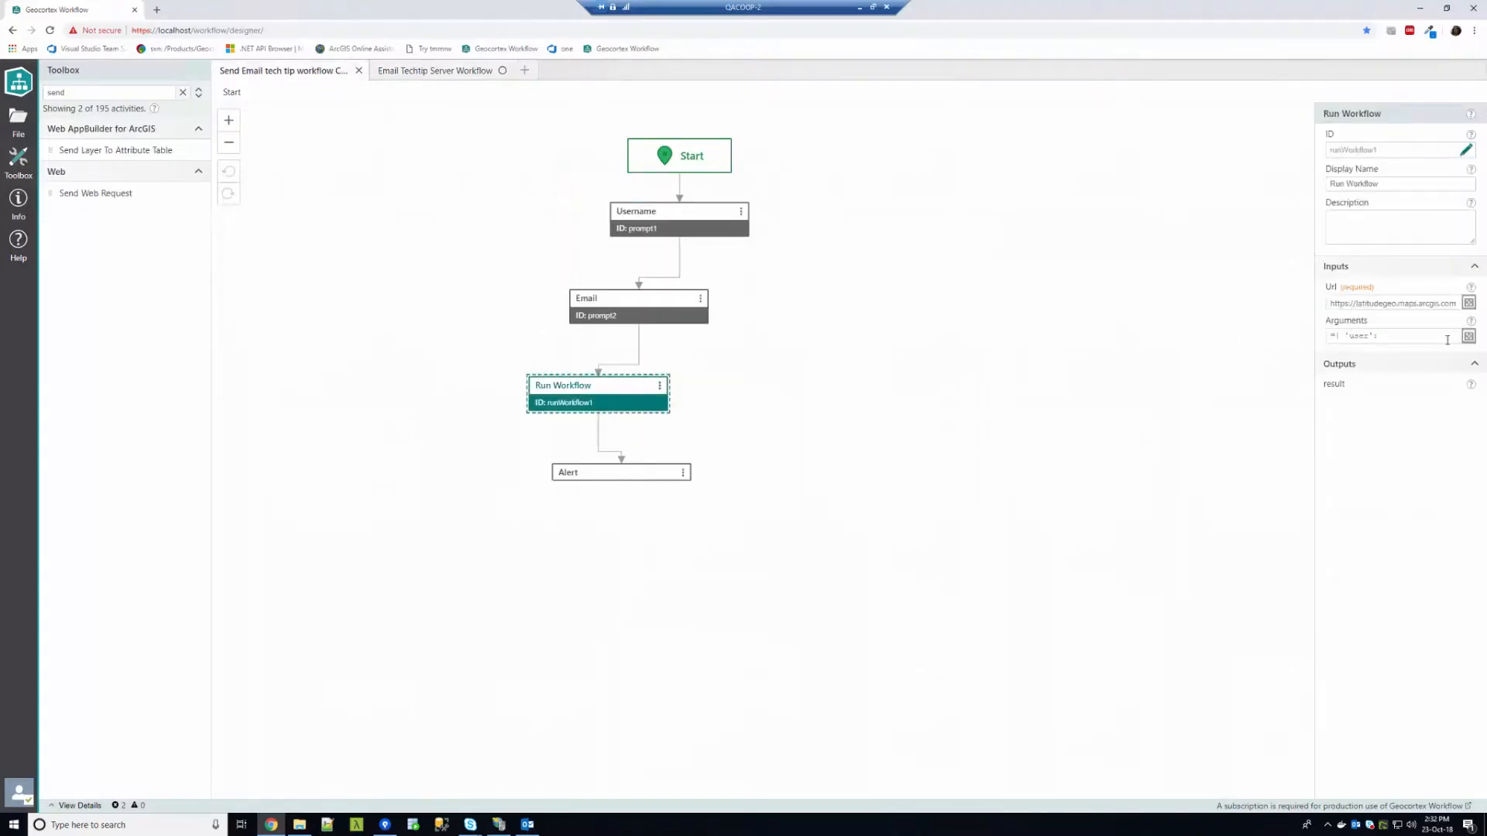
left_click(1468, 336)
double_click(805, 351)
left_click(827, 418)
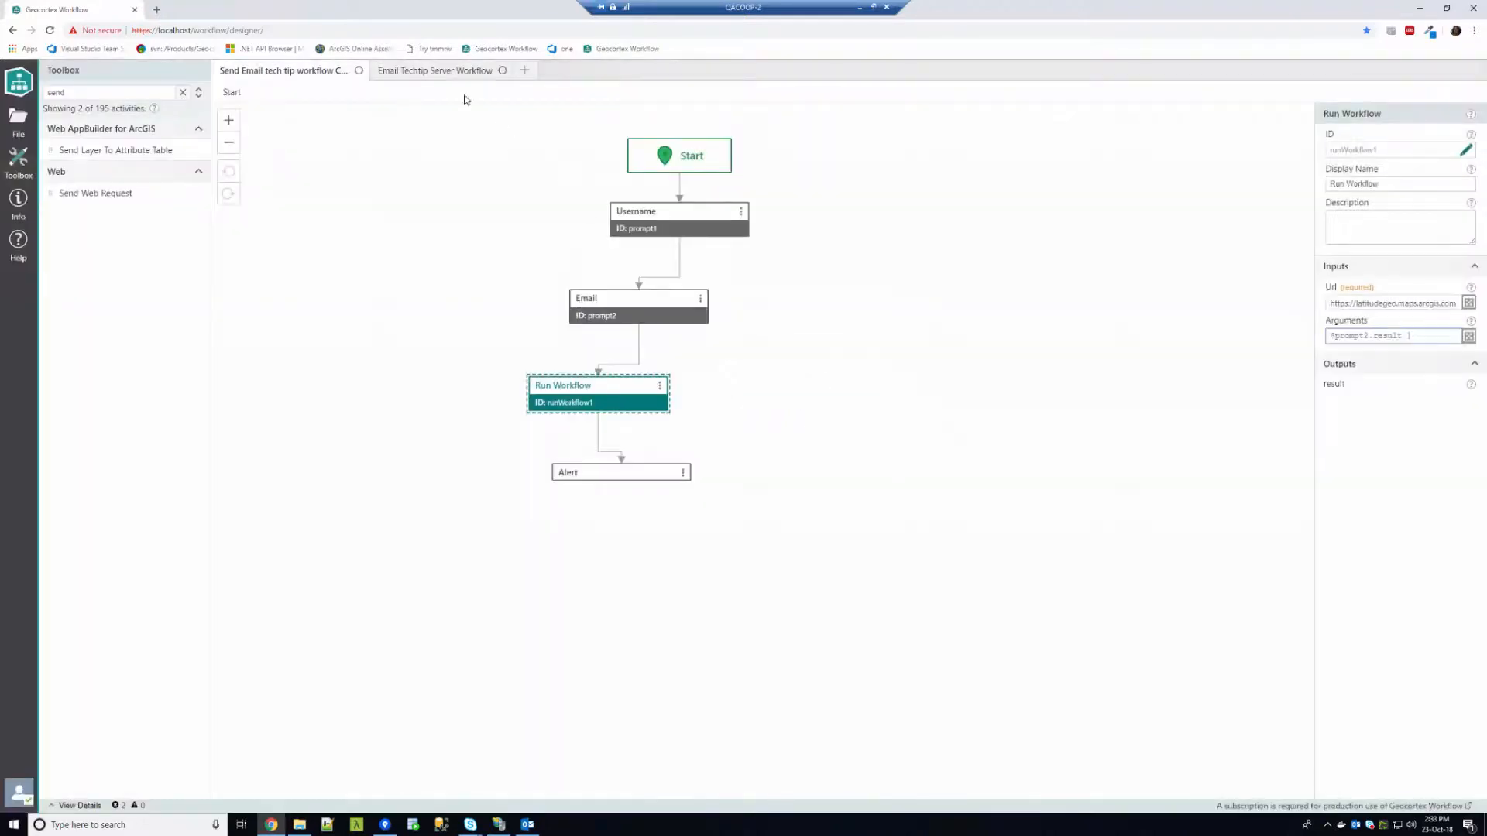
left_click(433, 72)
left_click(1375, 300)
Set Send Email's To to =$getWorkflowInputs1.inputs["email"] in the Input Editor
left_click(1468, 302)
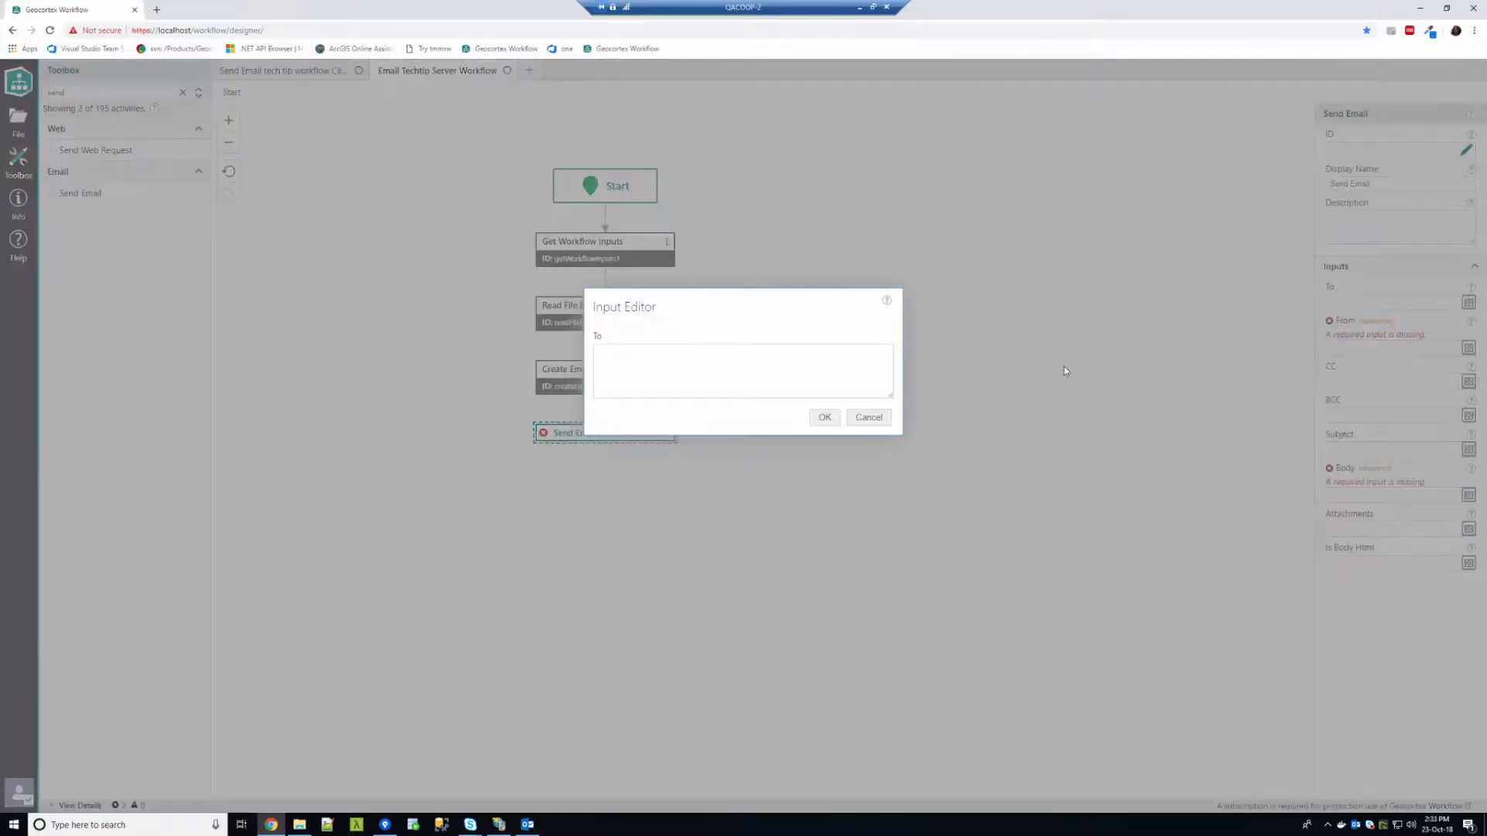
type("=")
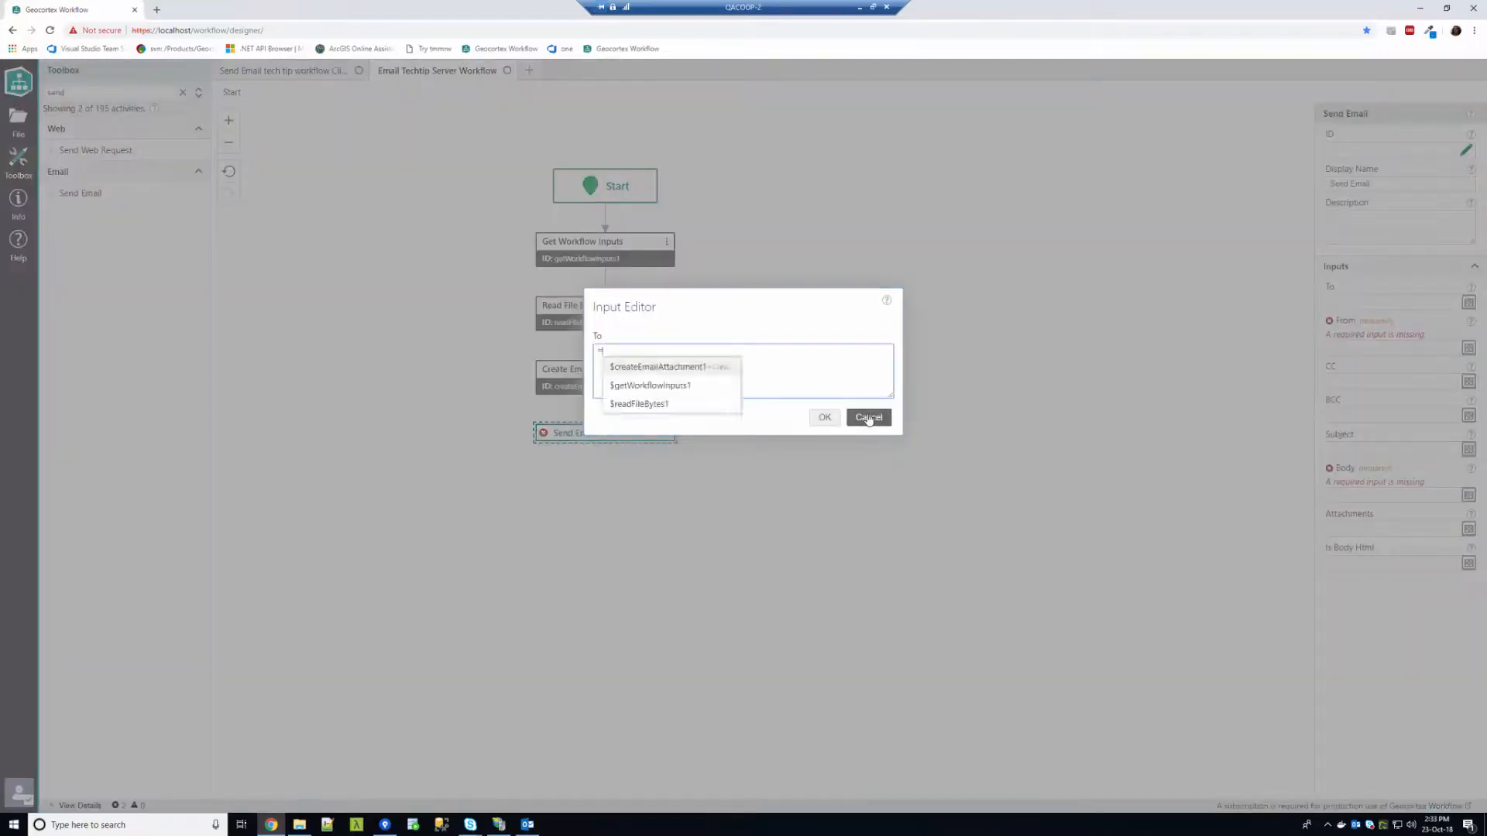
key("Return")
type(".")
key("Return")
type("[\"email")
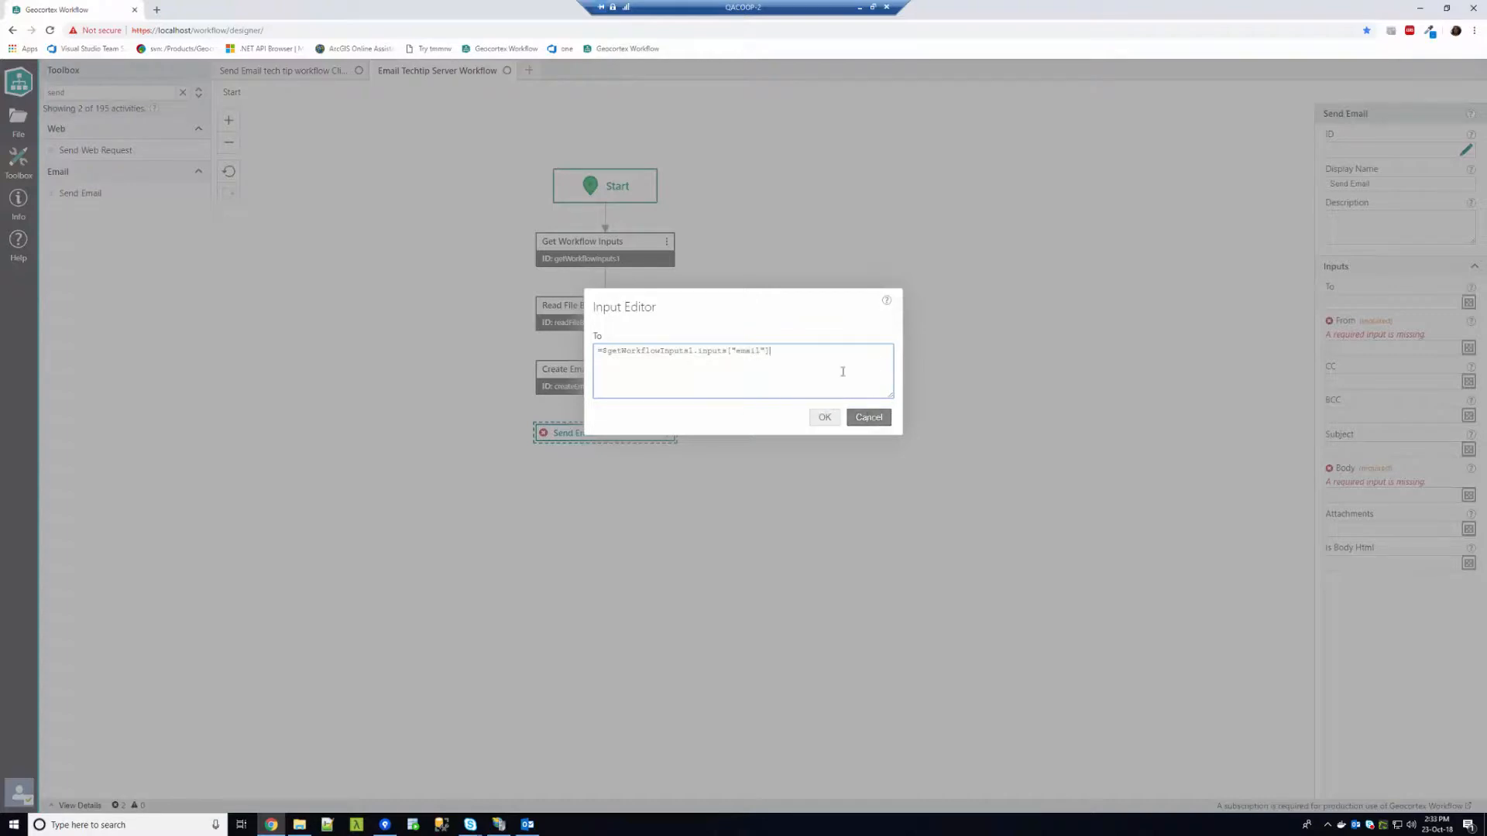
left_click(824, 417)
Enter the sender's e-mail address in the From field
left_click(1387, 349)
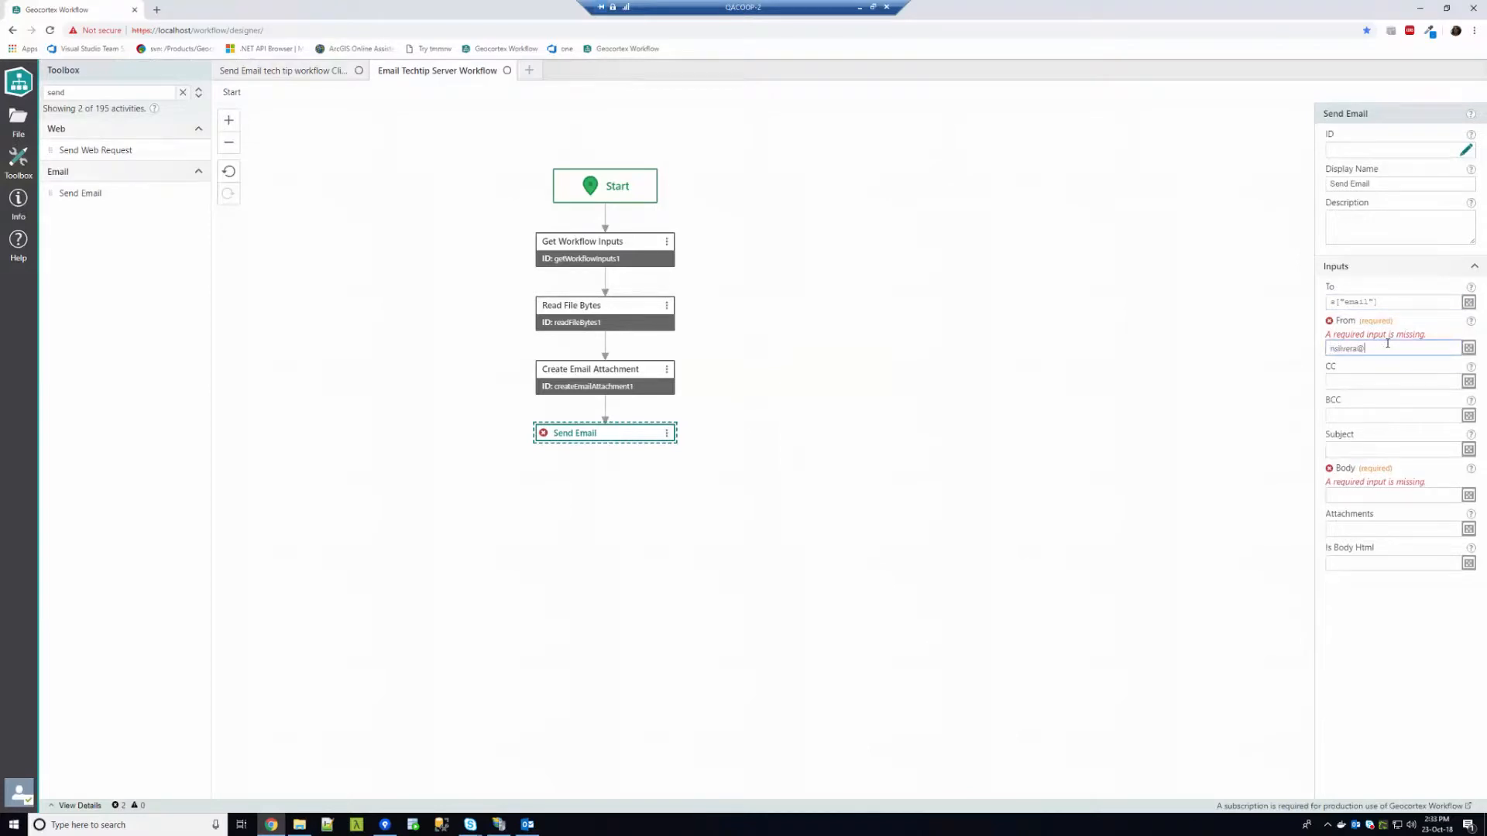
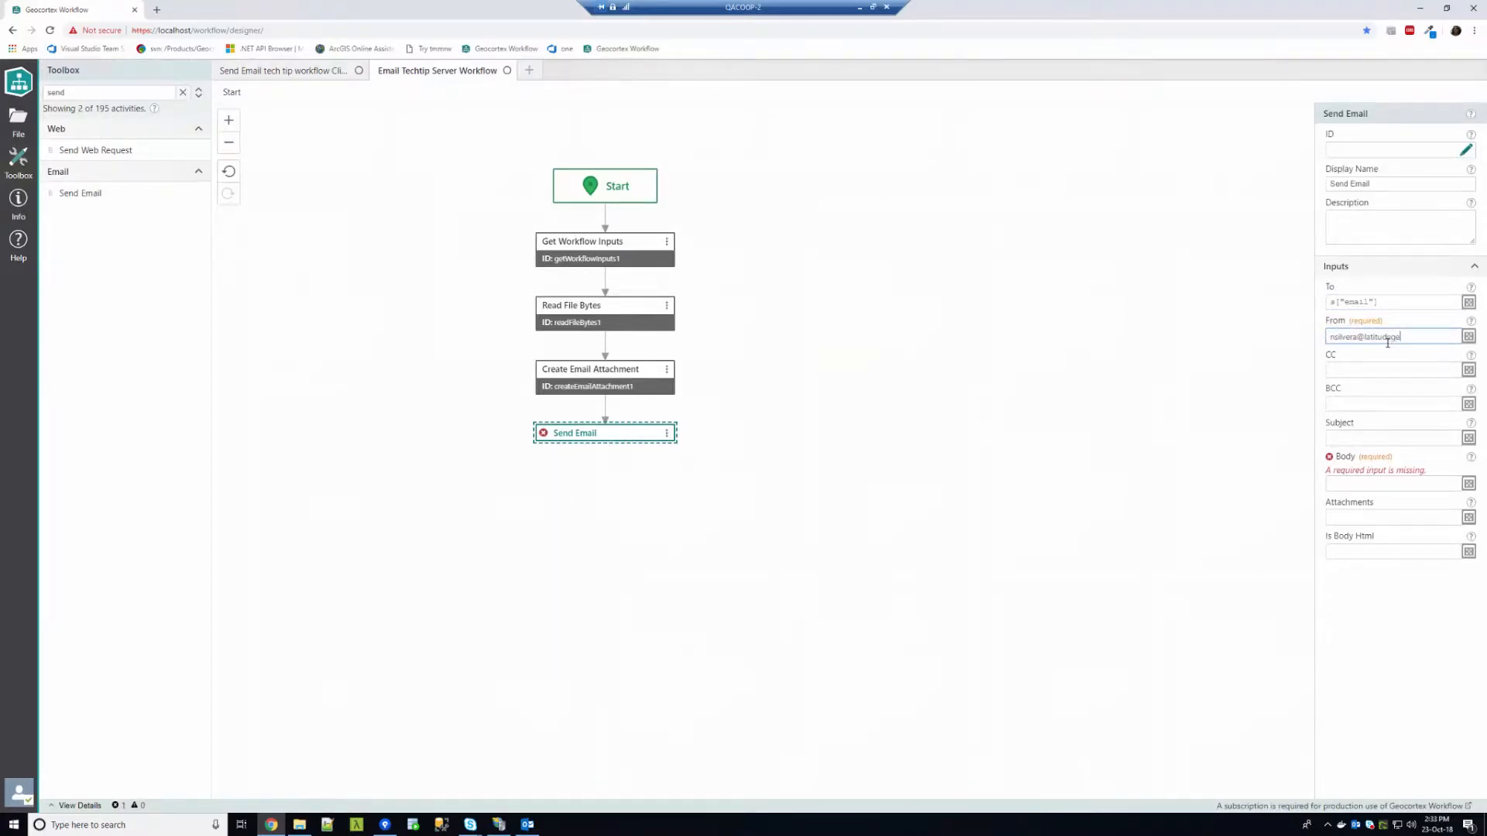
left_click(1363, 373)
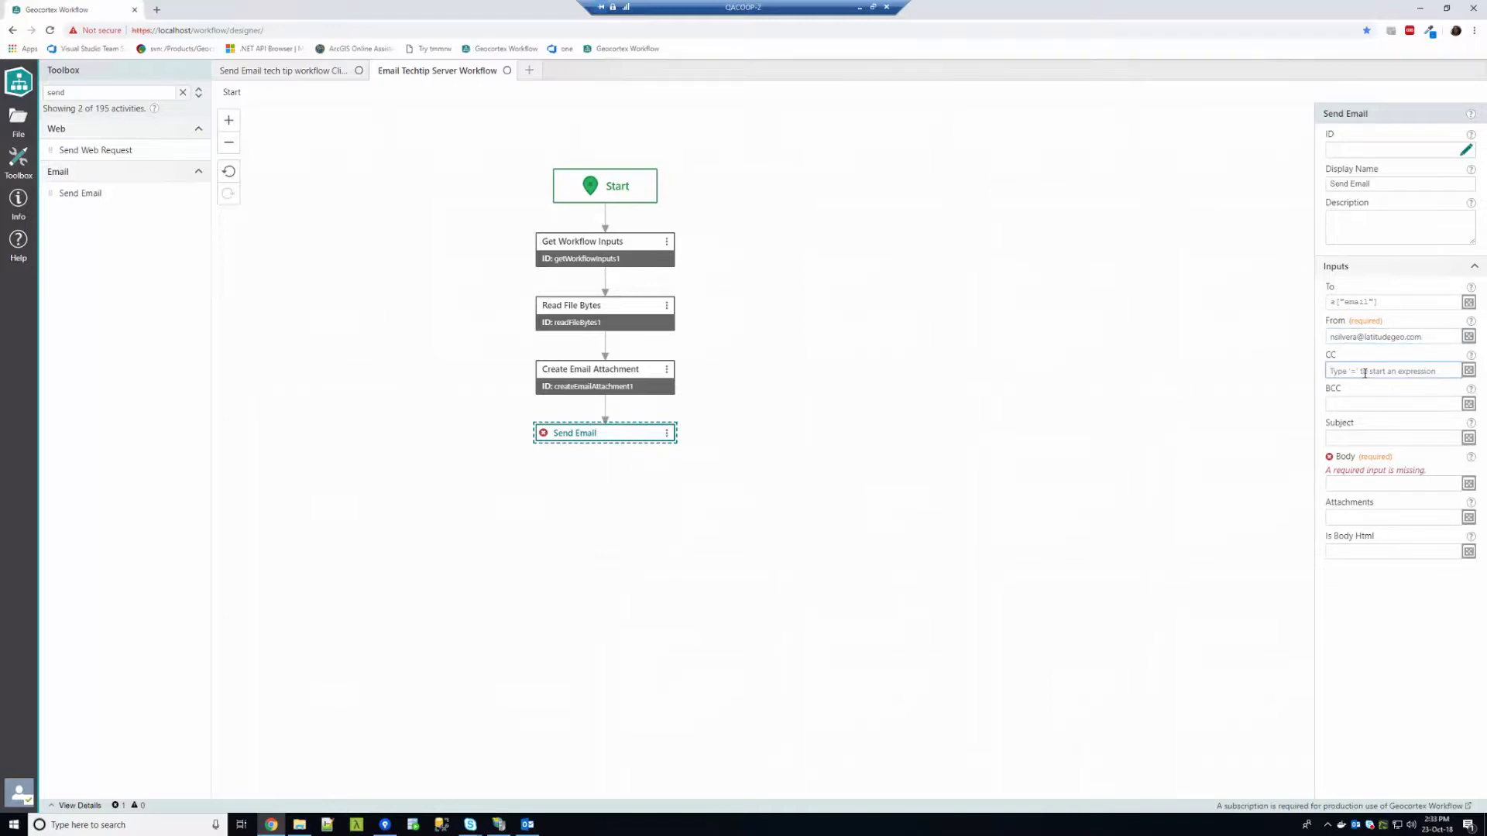
Set the CC field to a list of two recipient e-mail addresses
left_click(1468, 370)
type("= ")
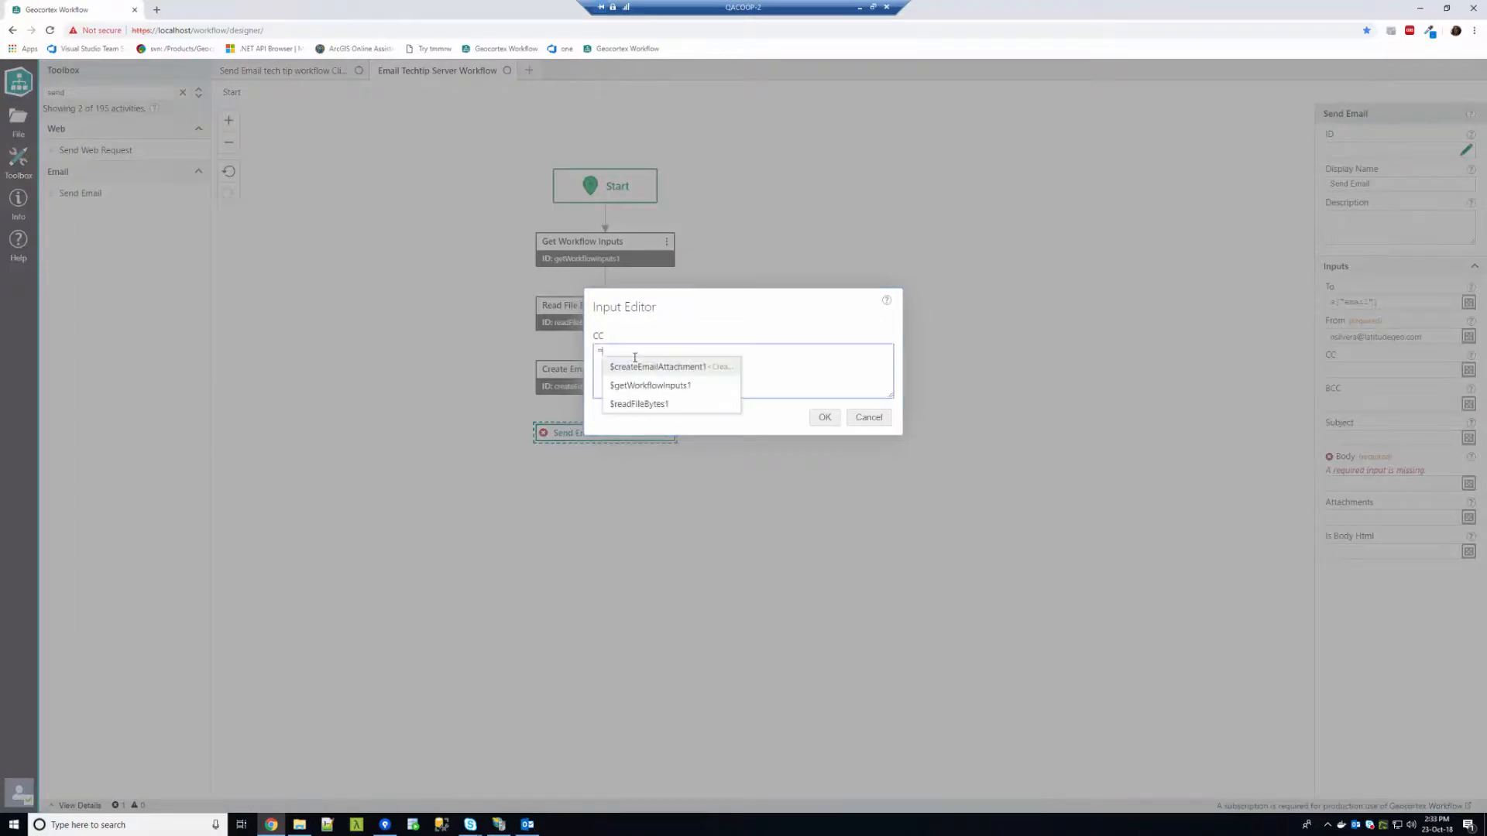
type("$")
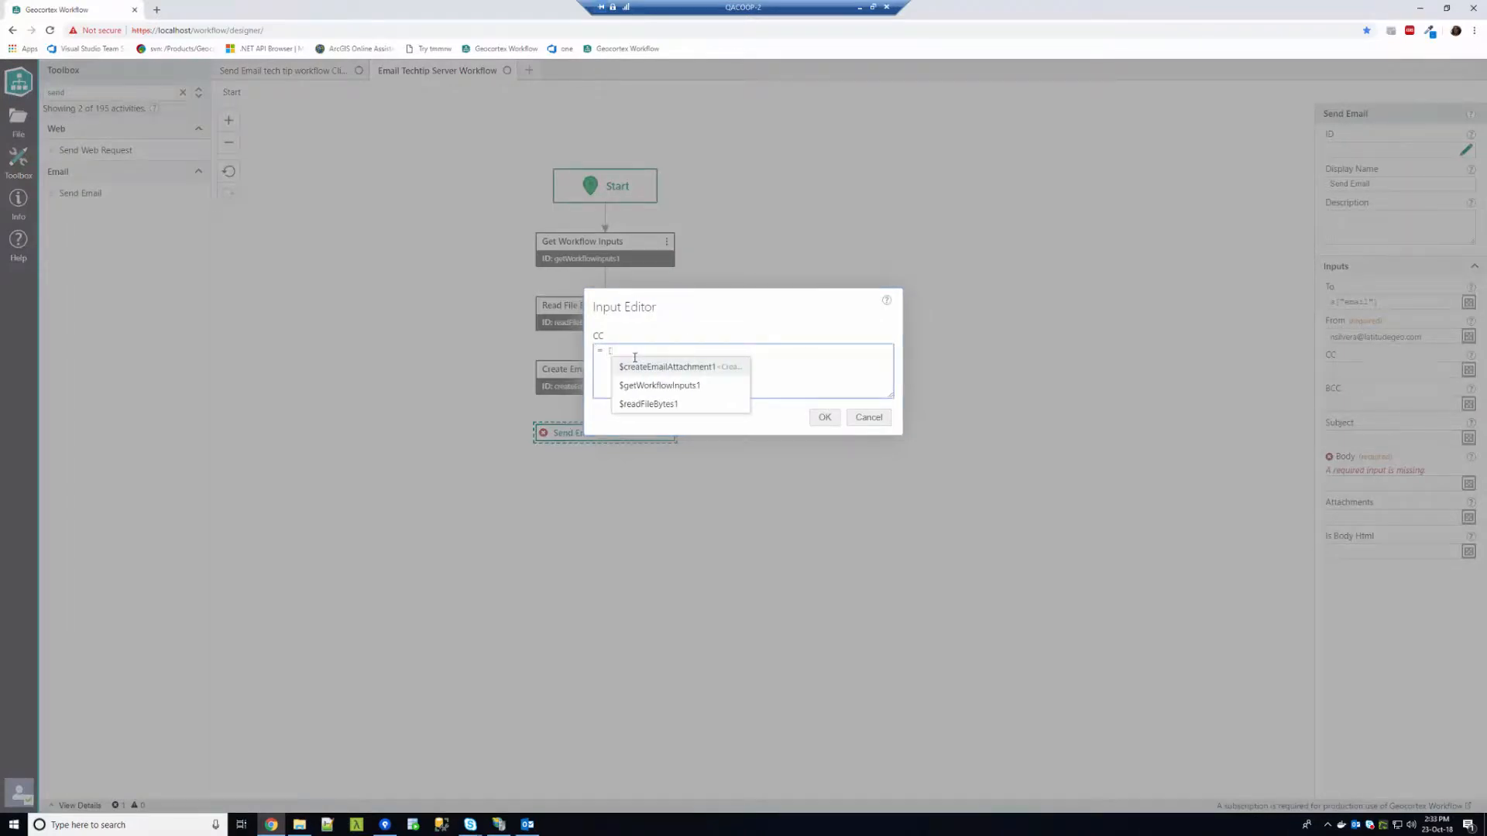
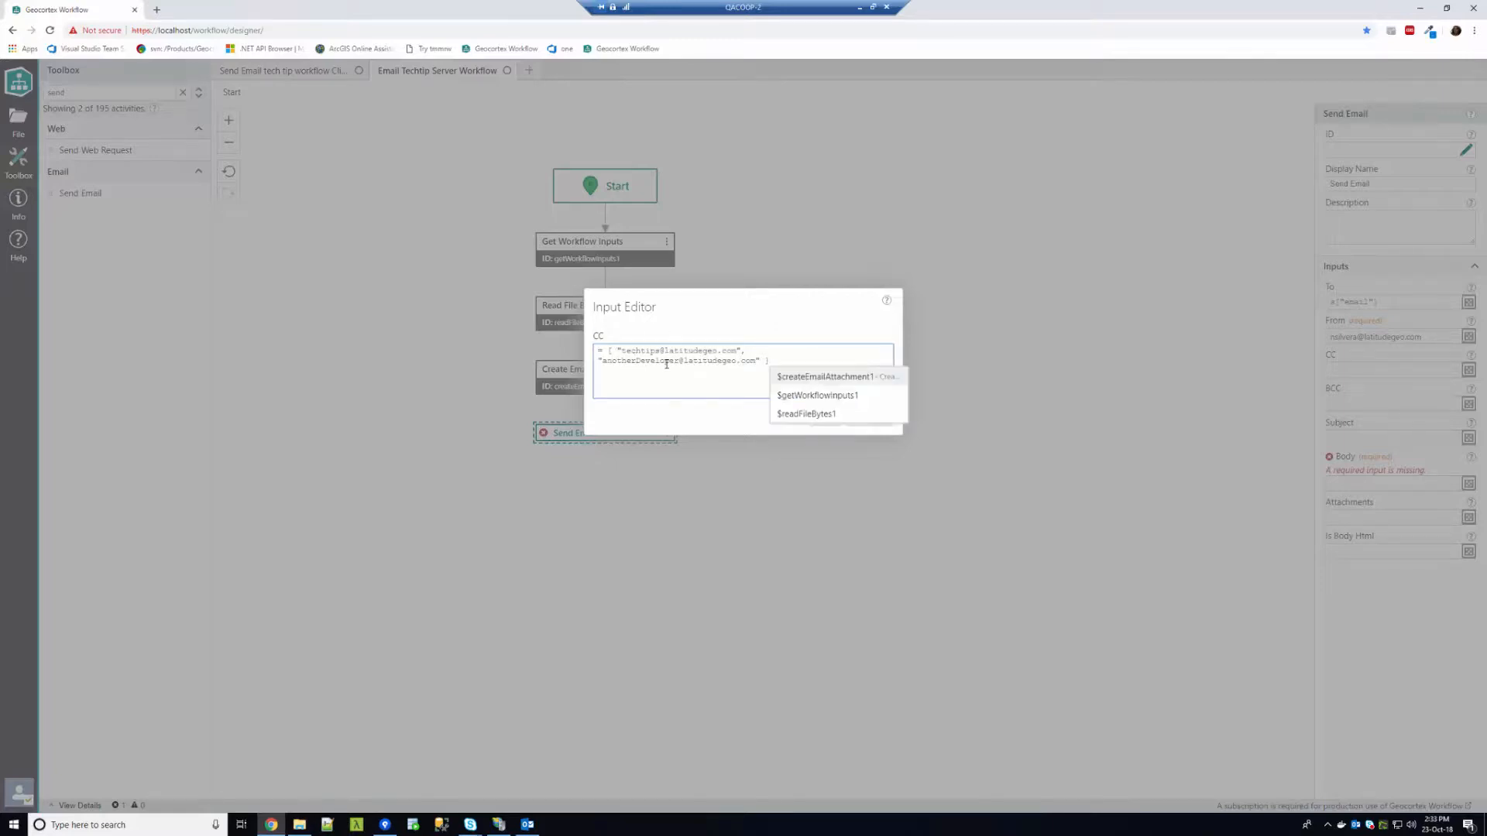
left_click(666, 361)
left_click(823, 418)
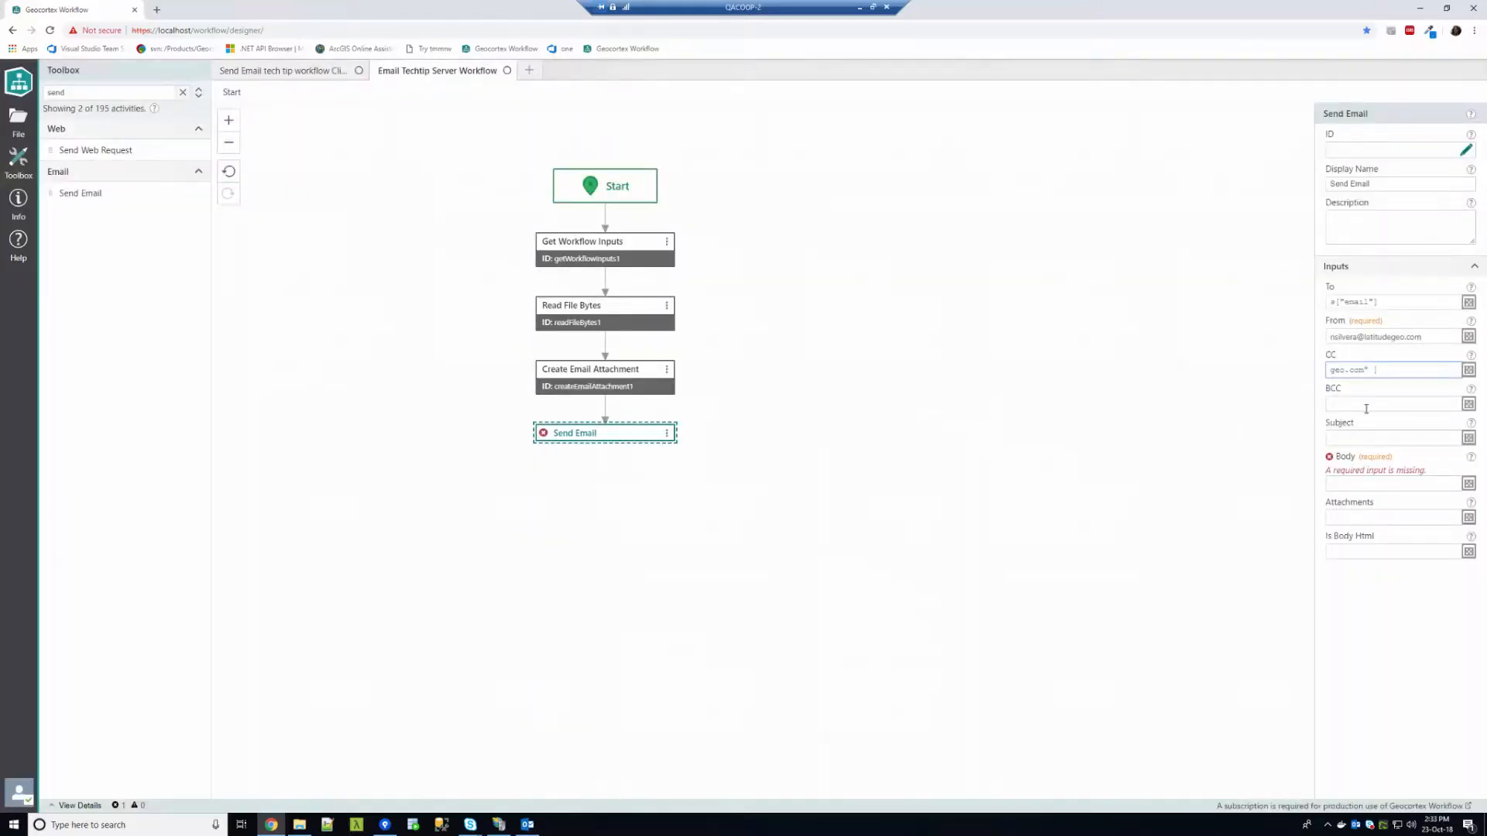
Enter 'Email techtip' as the Subject
left_click(1366, 434)
type("Email techtip")
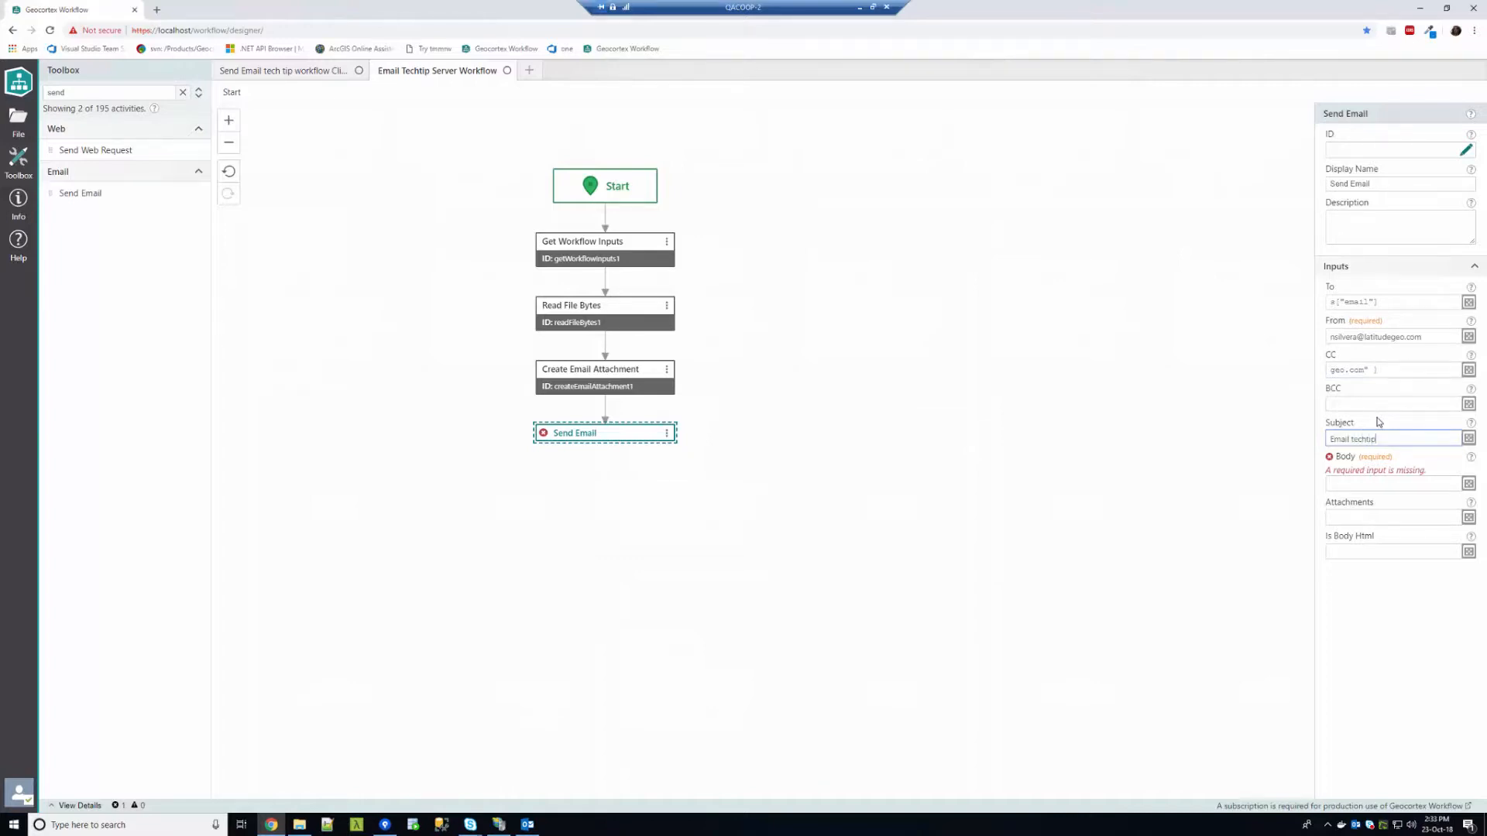
left_click(1435, 487)
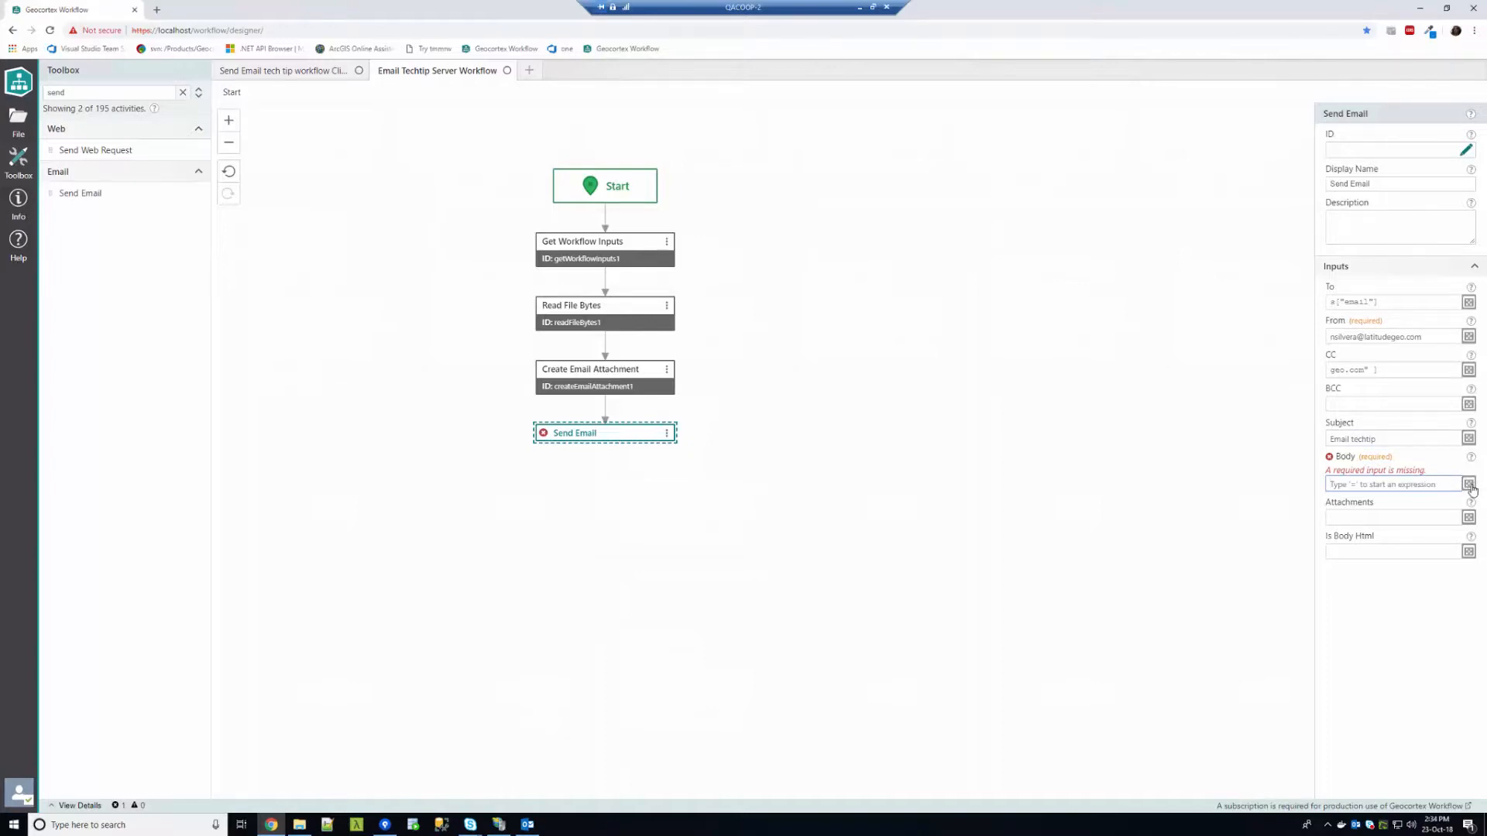
Write the HTML Body: a 'The Data' heading and a paragraph greeting inputs["user"] with 'here is your data. Cheers!'
left_click(1469, 485)
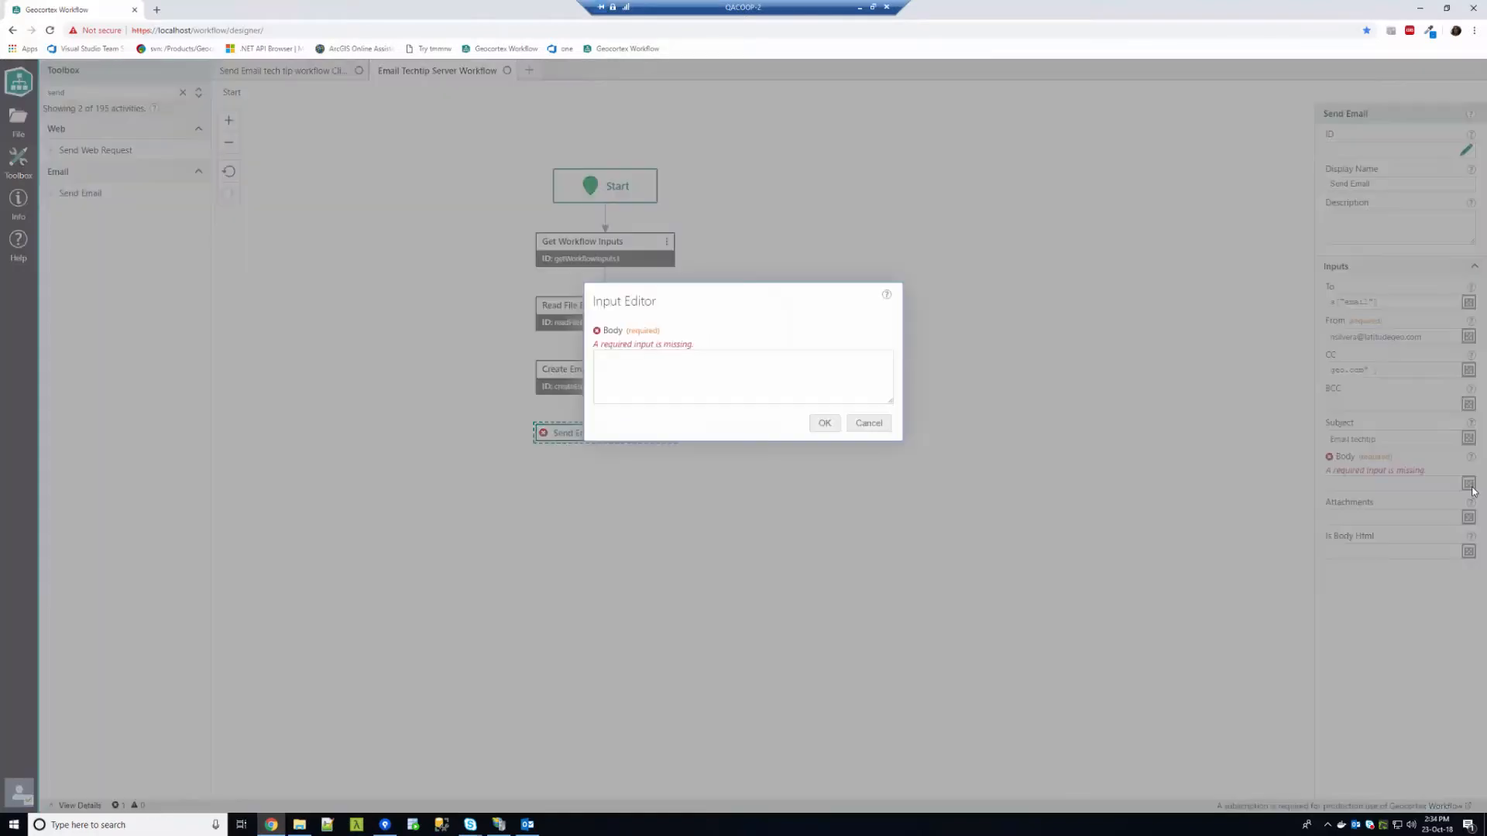
type("= '<h1>")
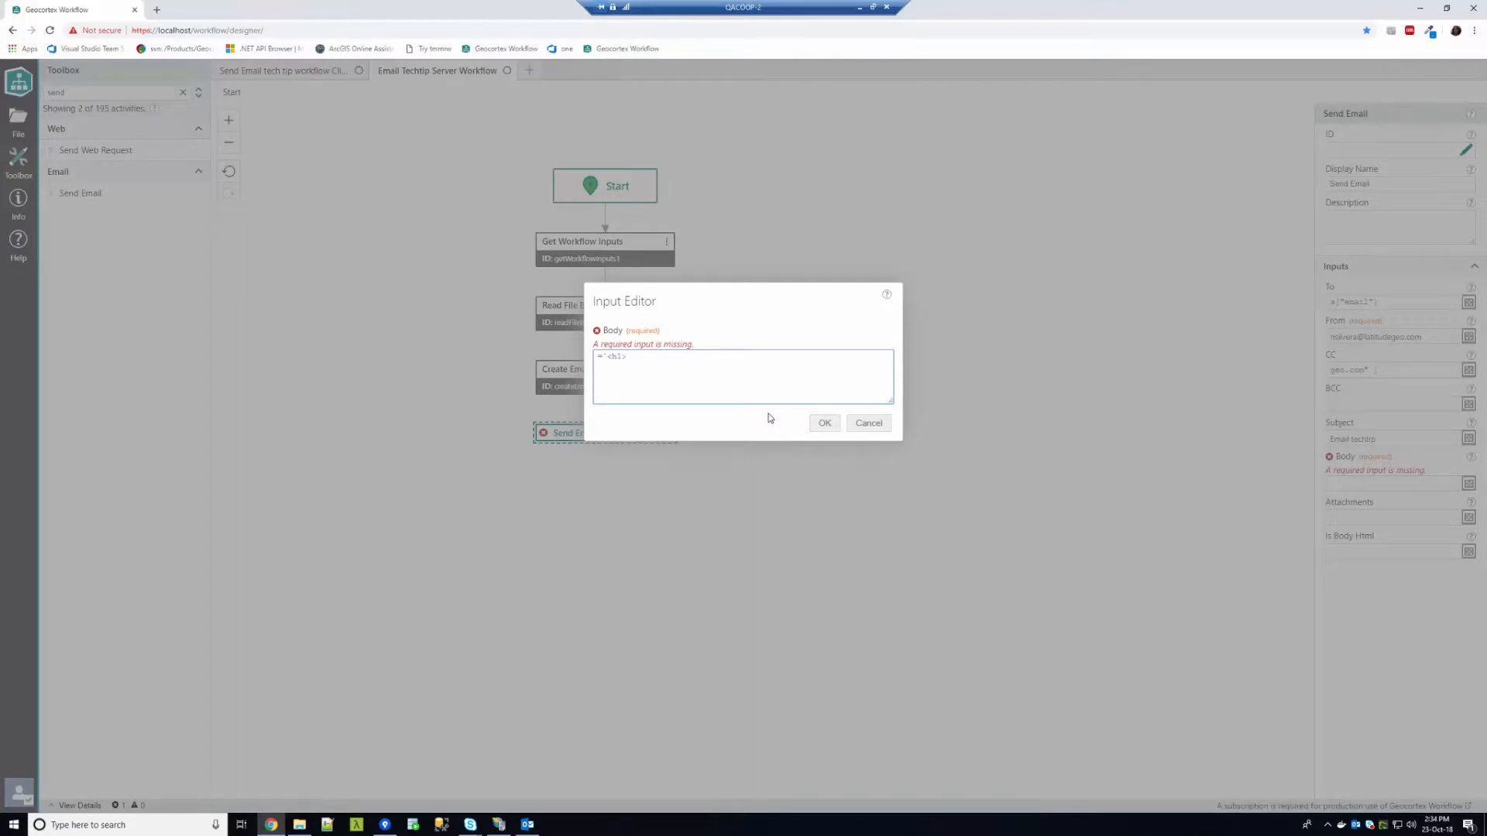
type("The Data")
type("{$")
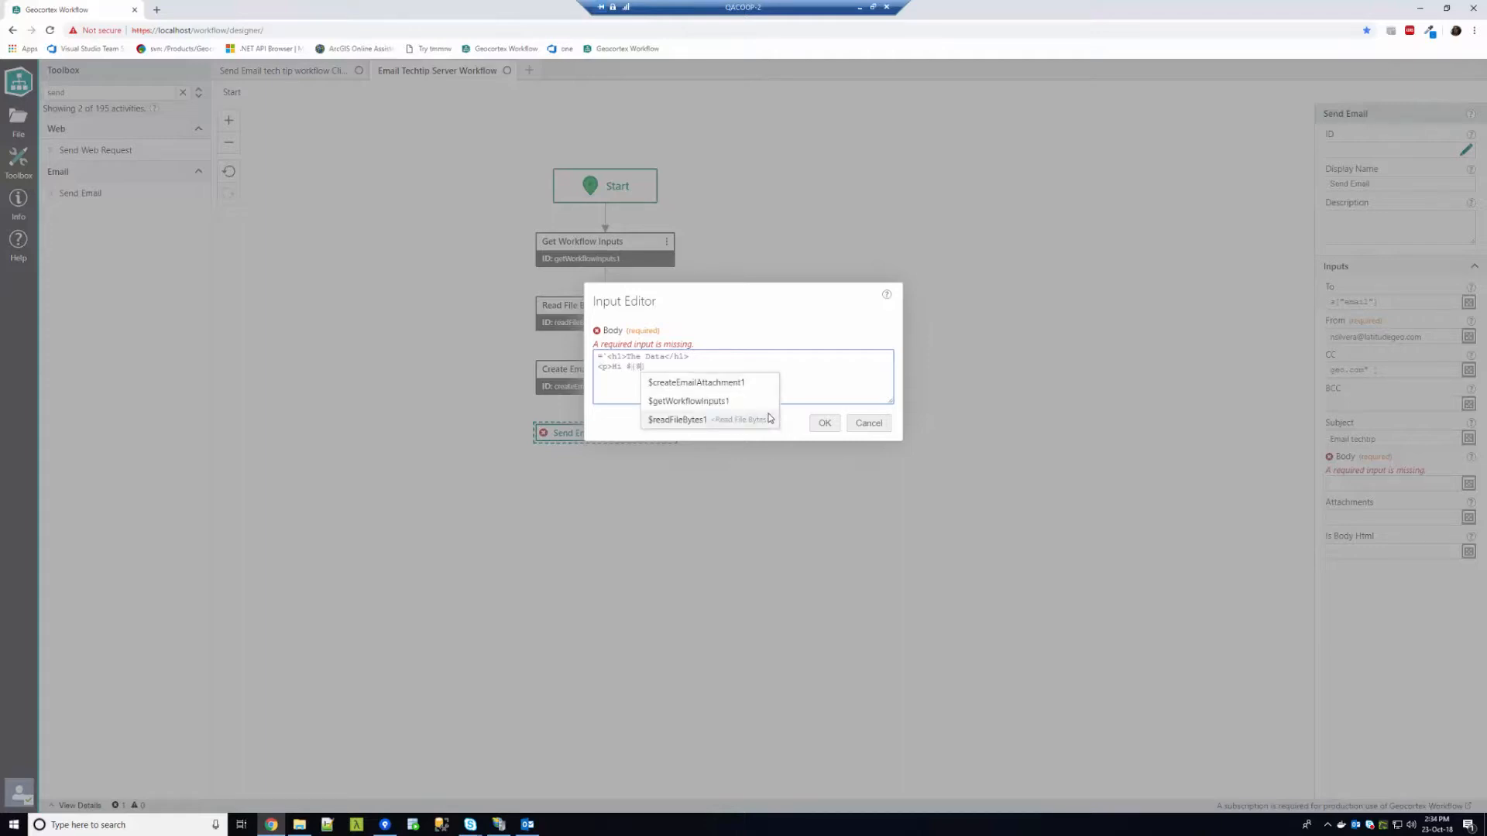
key("Up")
key("Return")
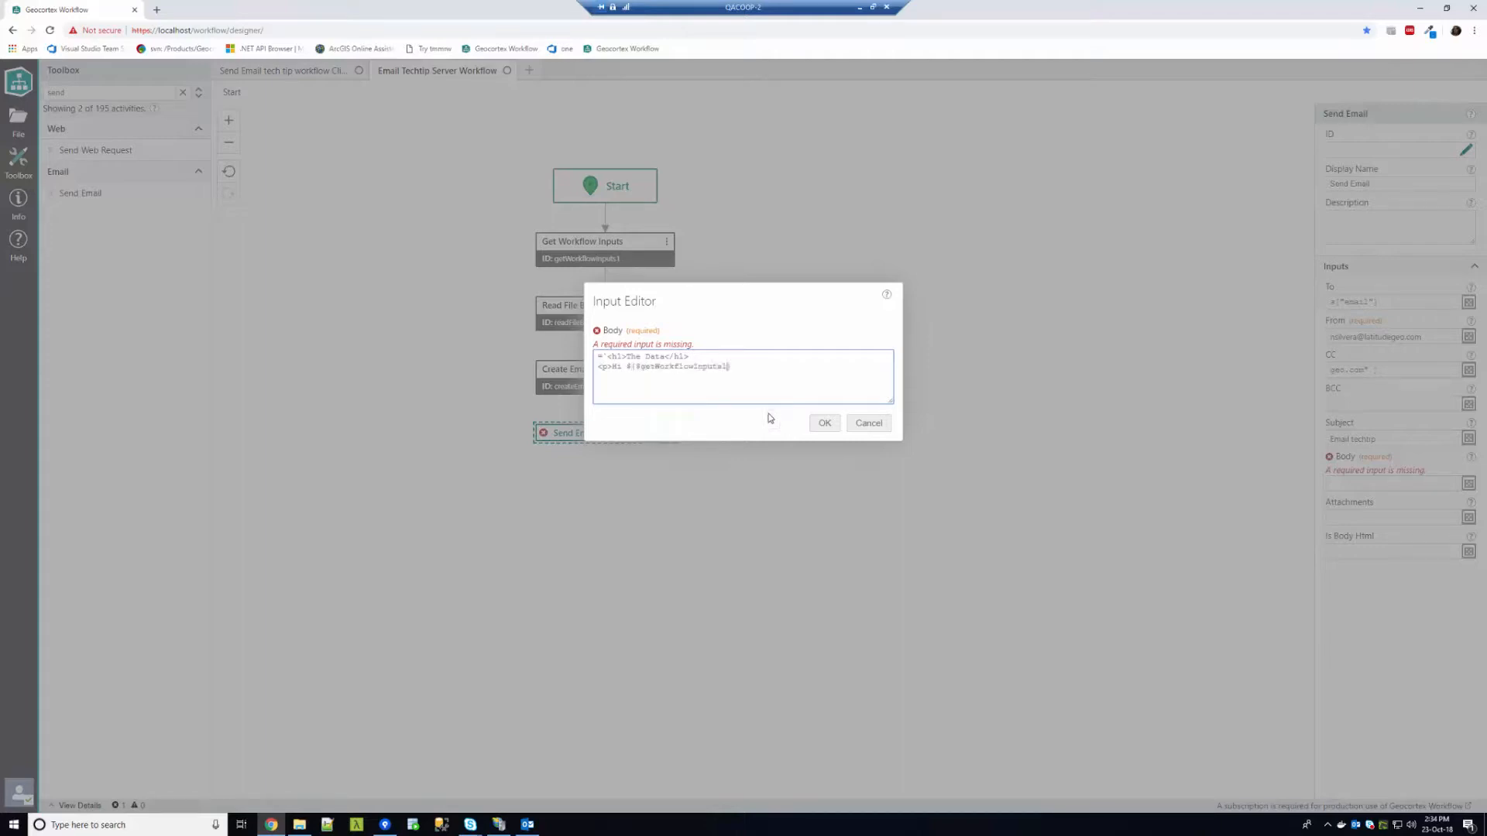
type(".")
key("Return")
type("[\"user\"")
type("here is your data. Cheers! </p>`")
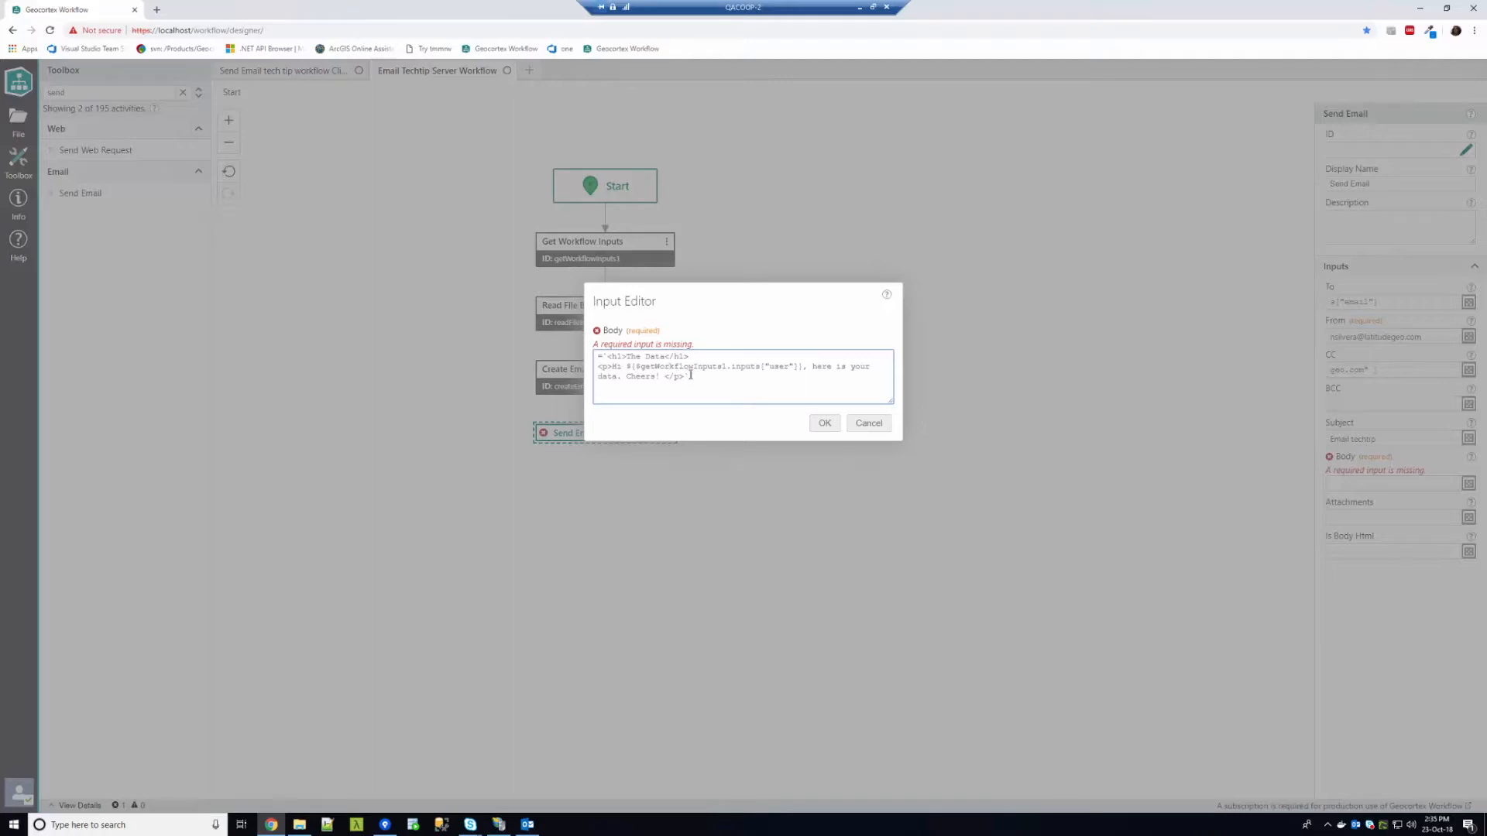
left_click(823, 424)
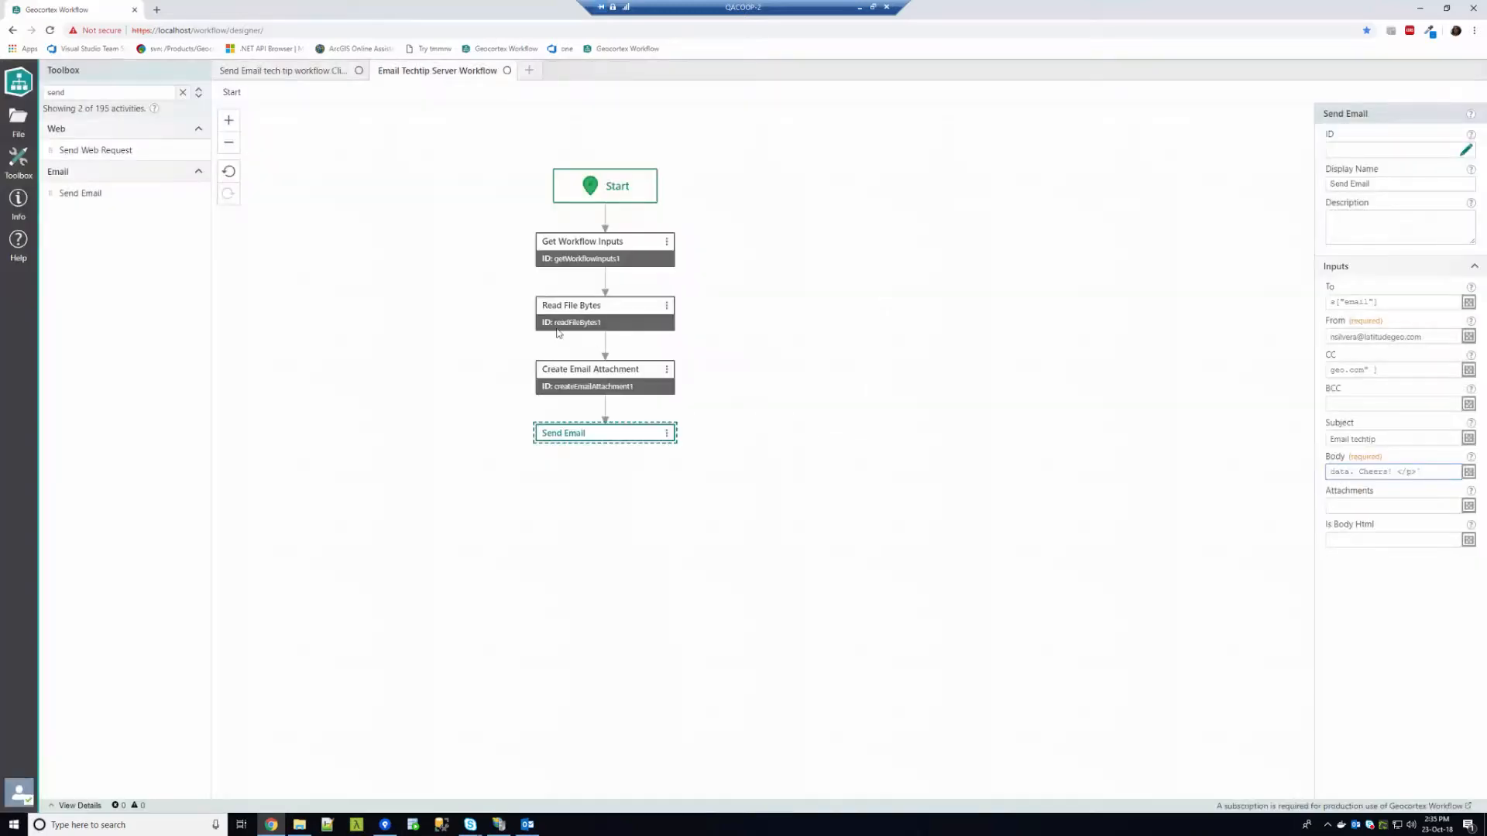
left_click(320, 71)
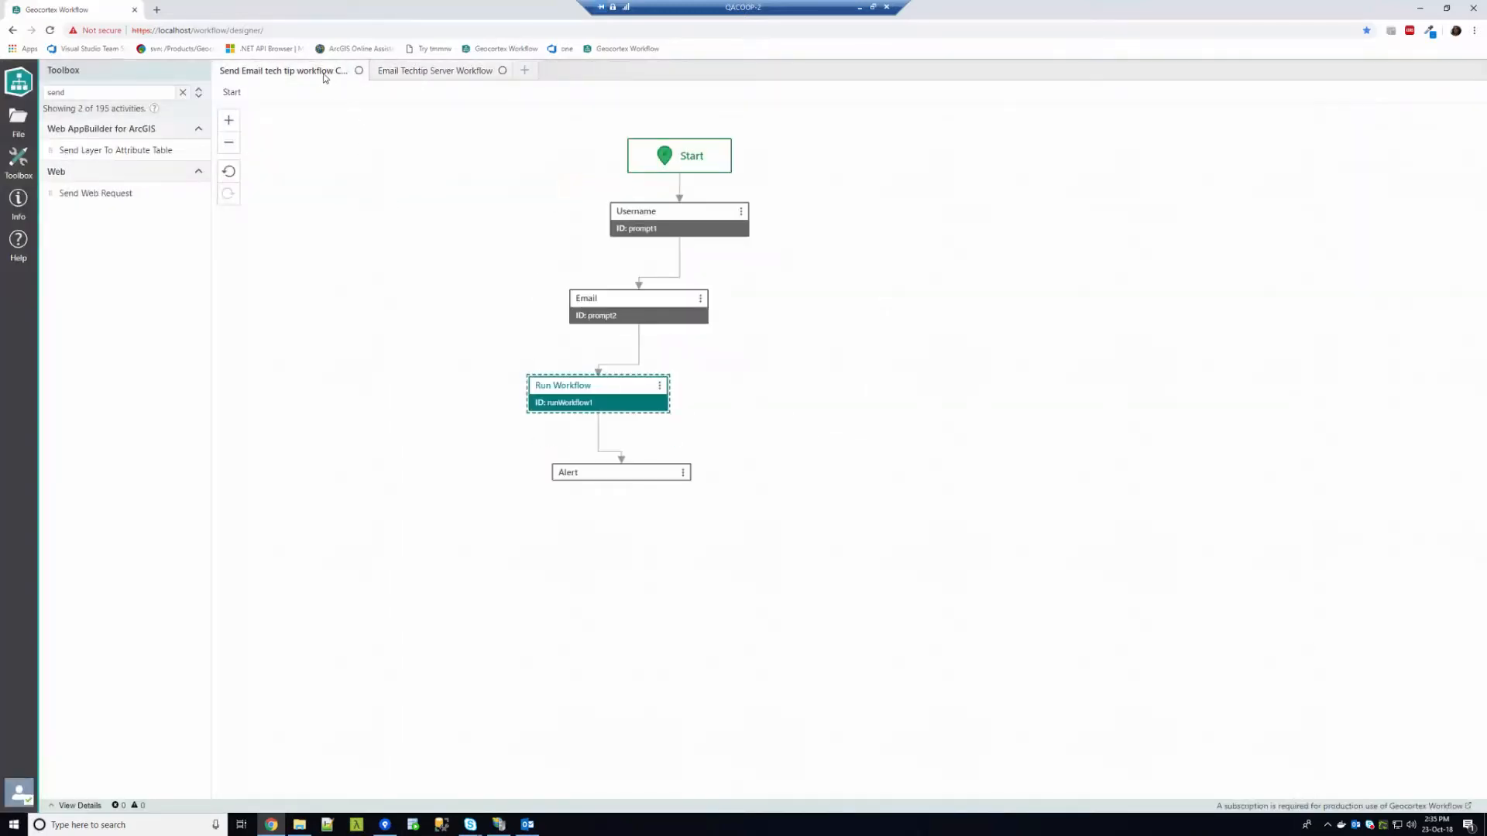
left_click(1468, 336)
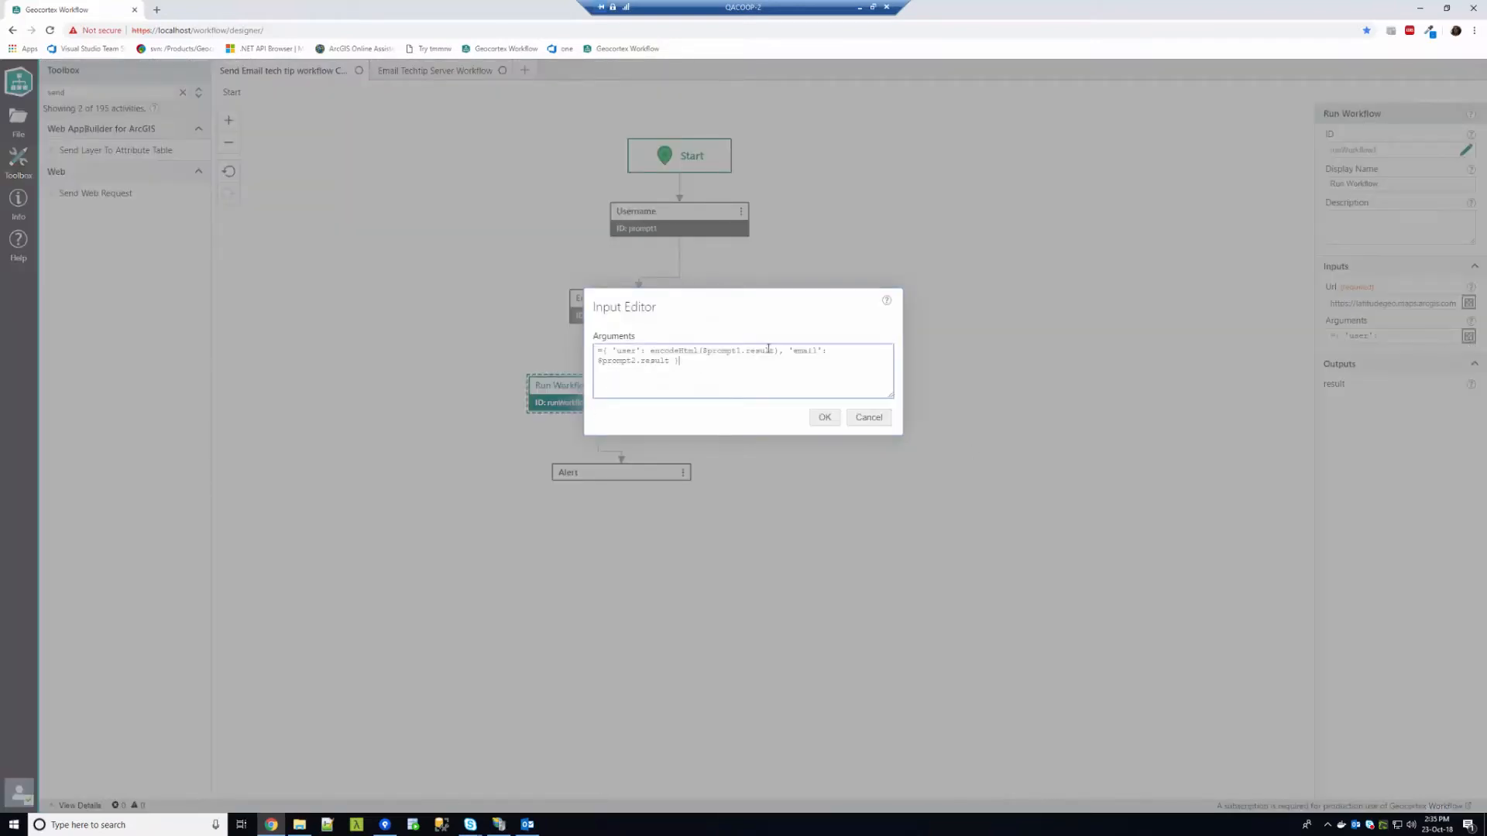
left_click_drag(703, 351, 776, 351)
double_click(680, 351)
left_click(680, 351)
left_click(824, 418)
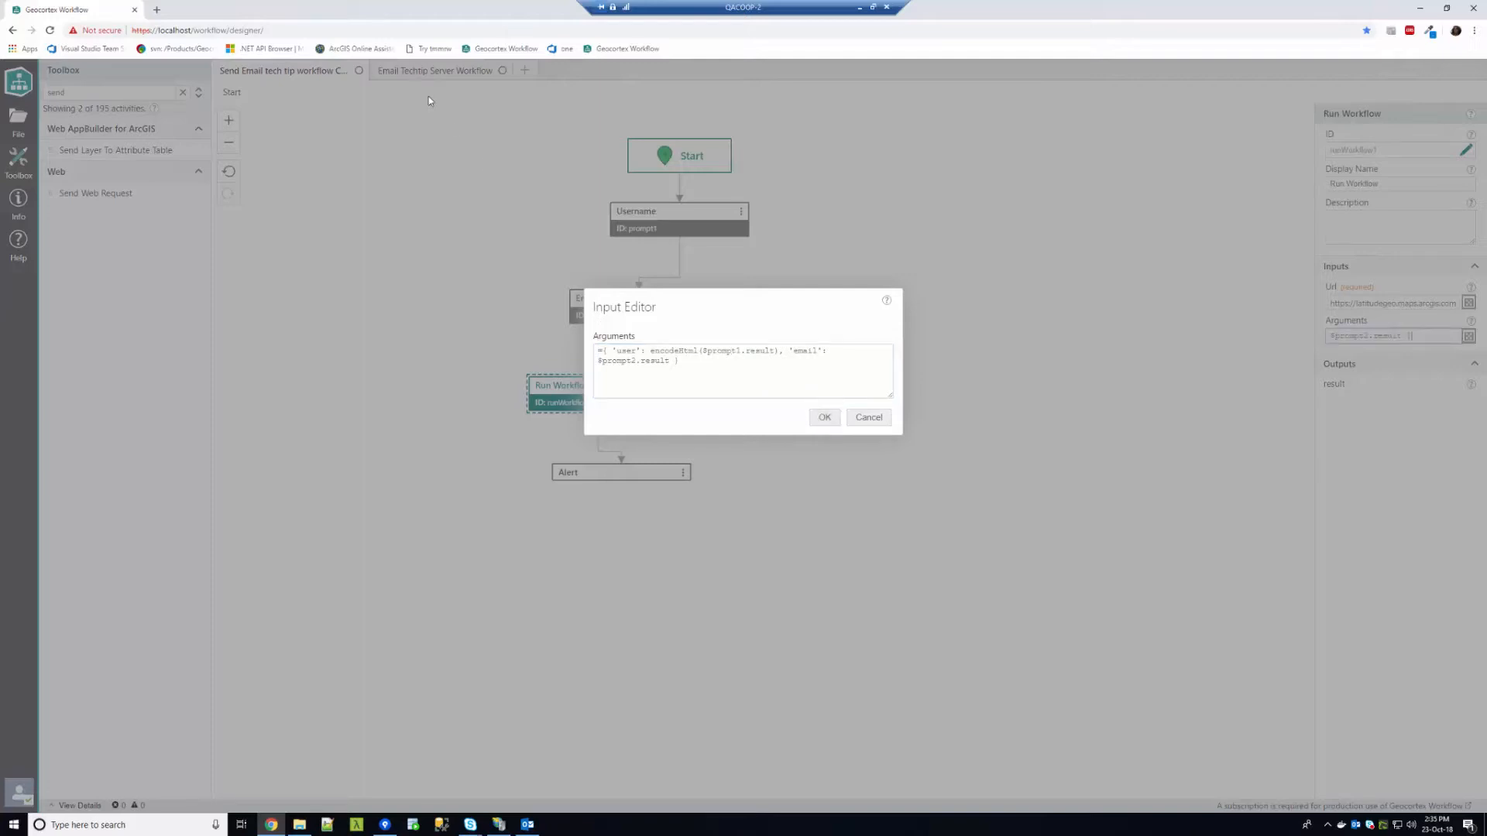
left_click(432, 71)
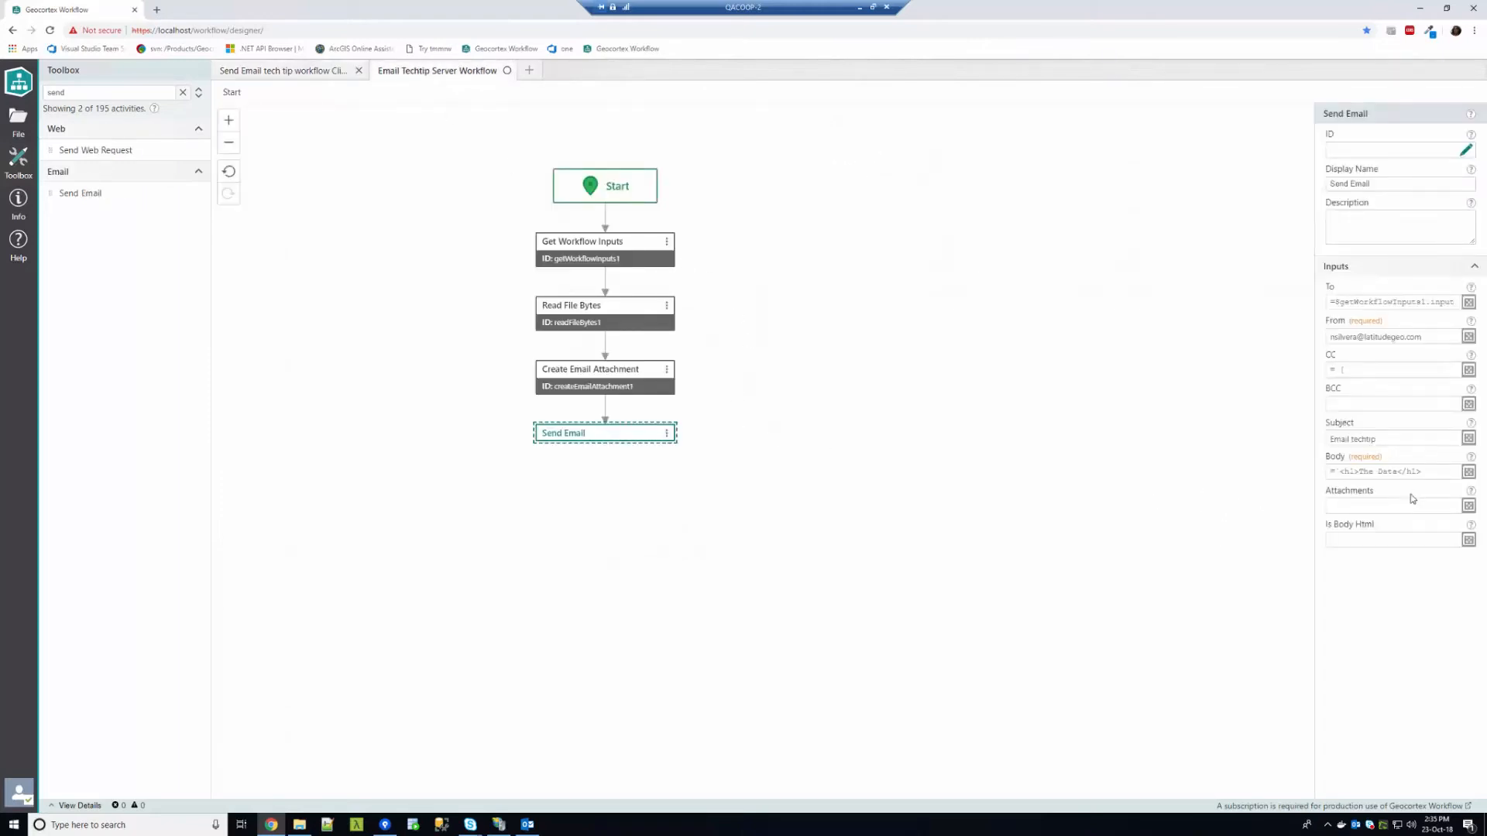
Set Attachments to =$createEmailAttachment1.result and Is Body Html to true, then save the workflow
left_click(1398, 505)
type("=")
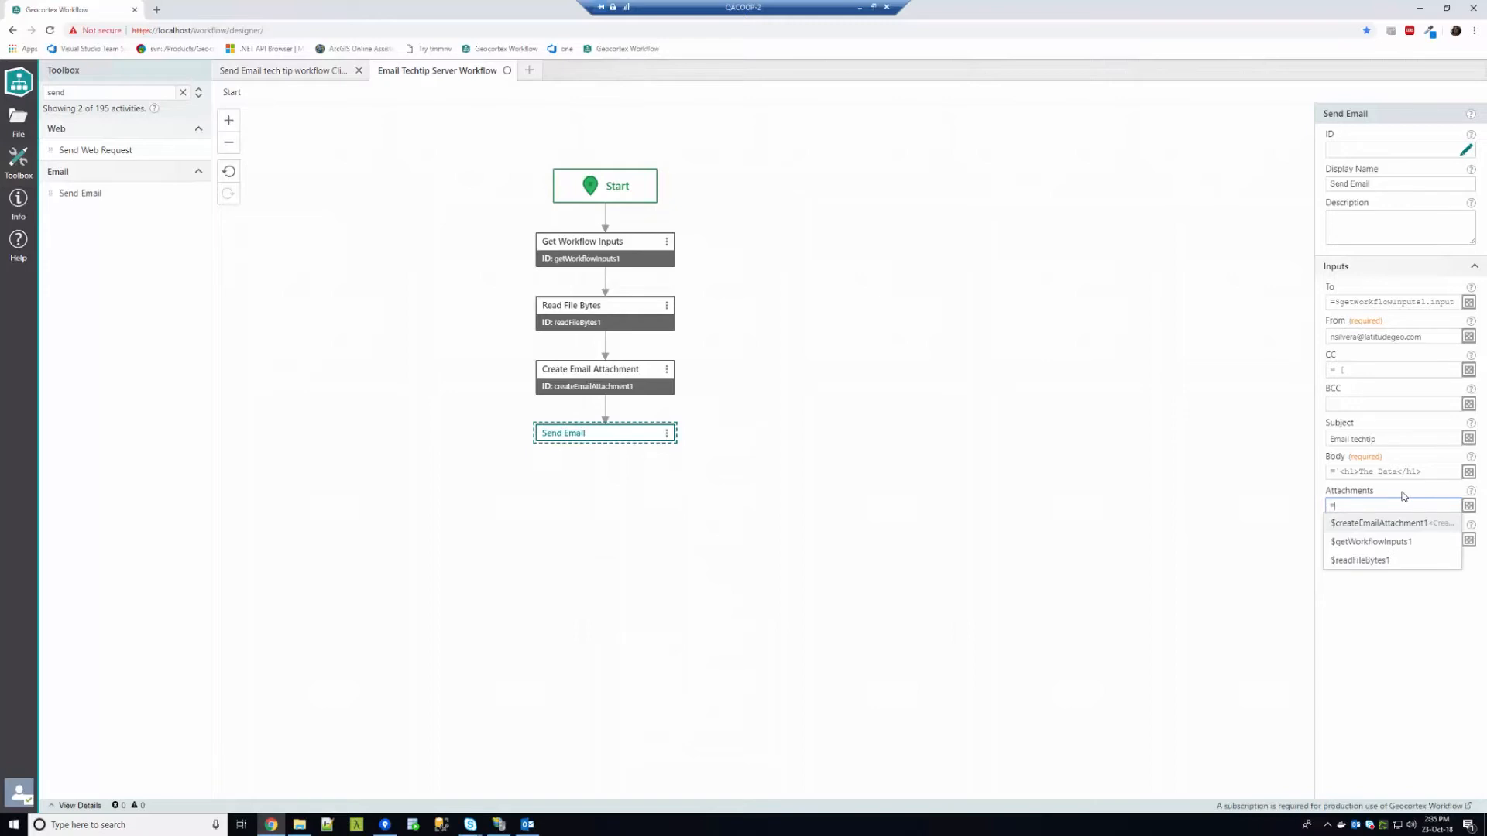
key("Return")
type(".r")
left_click(1373, 539)
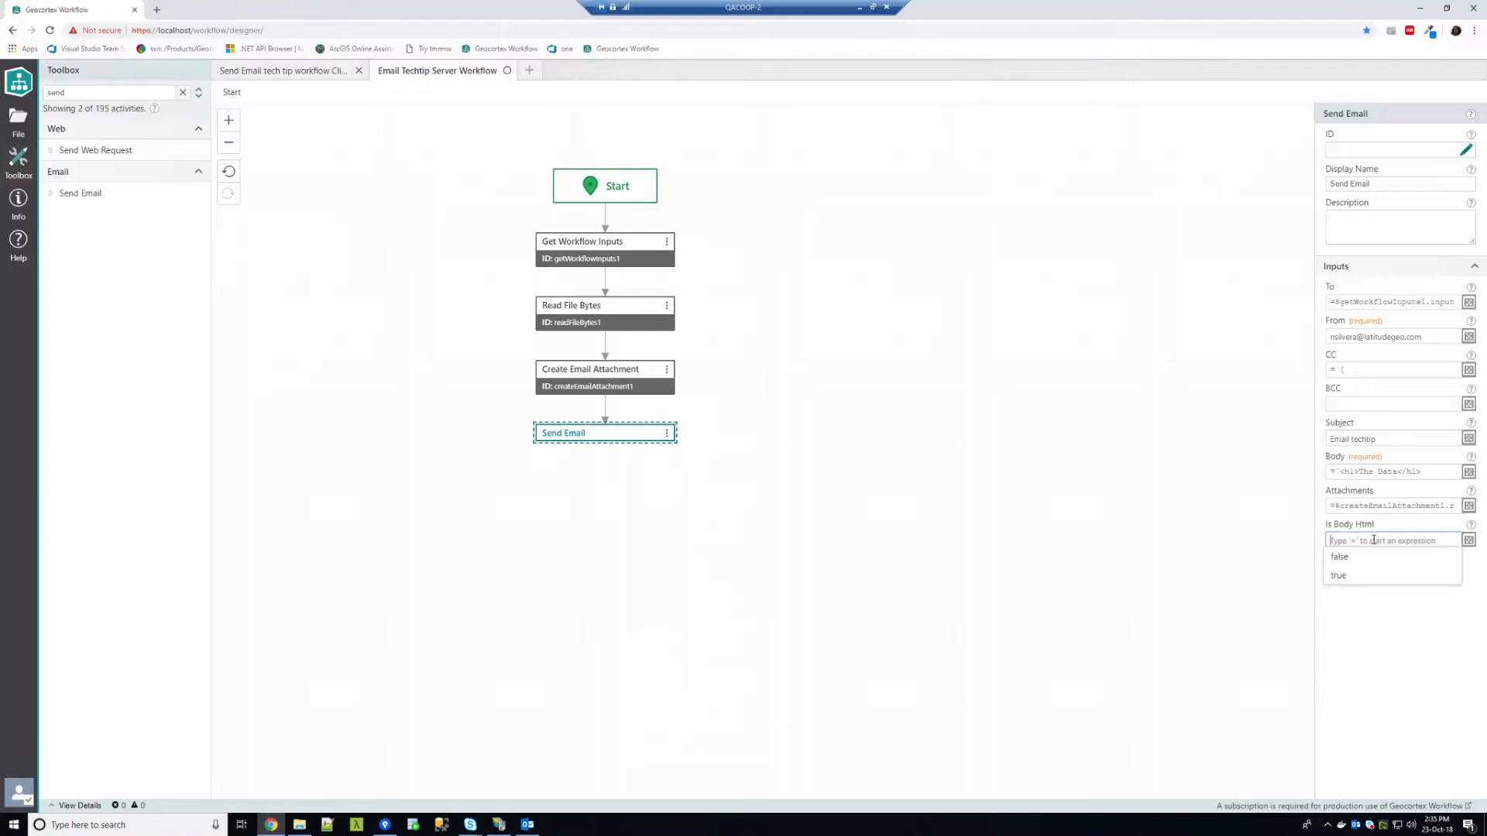
left_click(1373, 581)
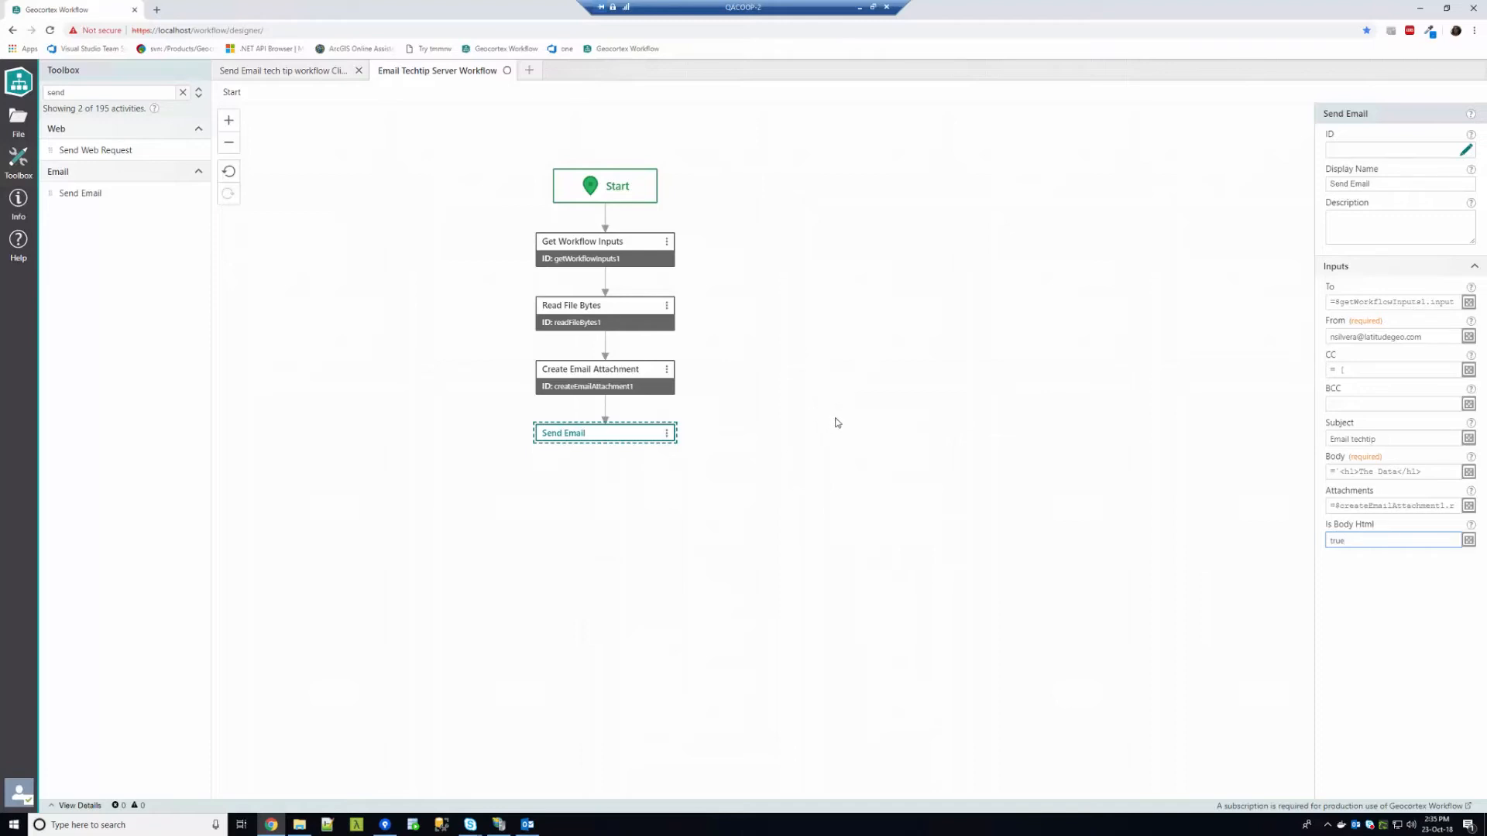
key("ctrl+s")
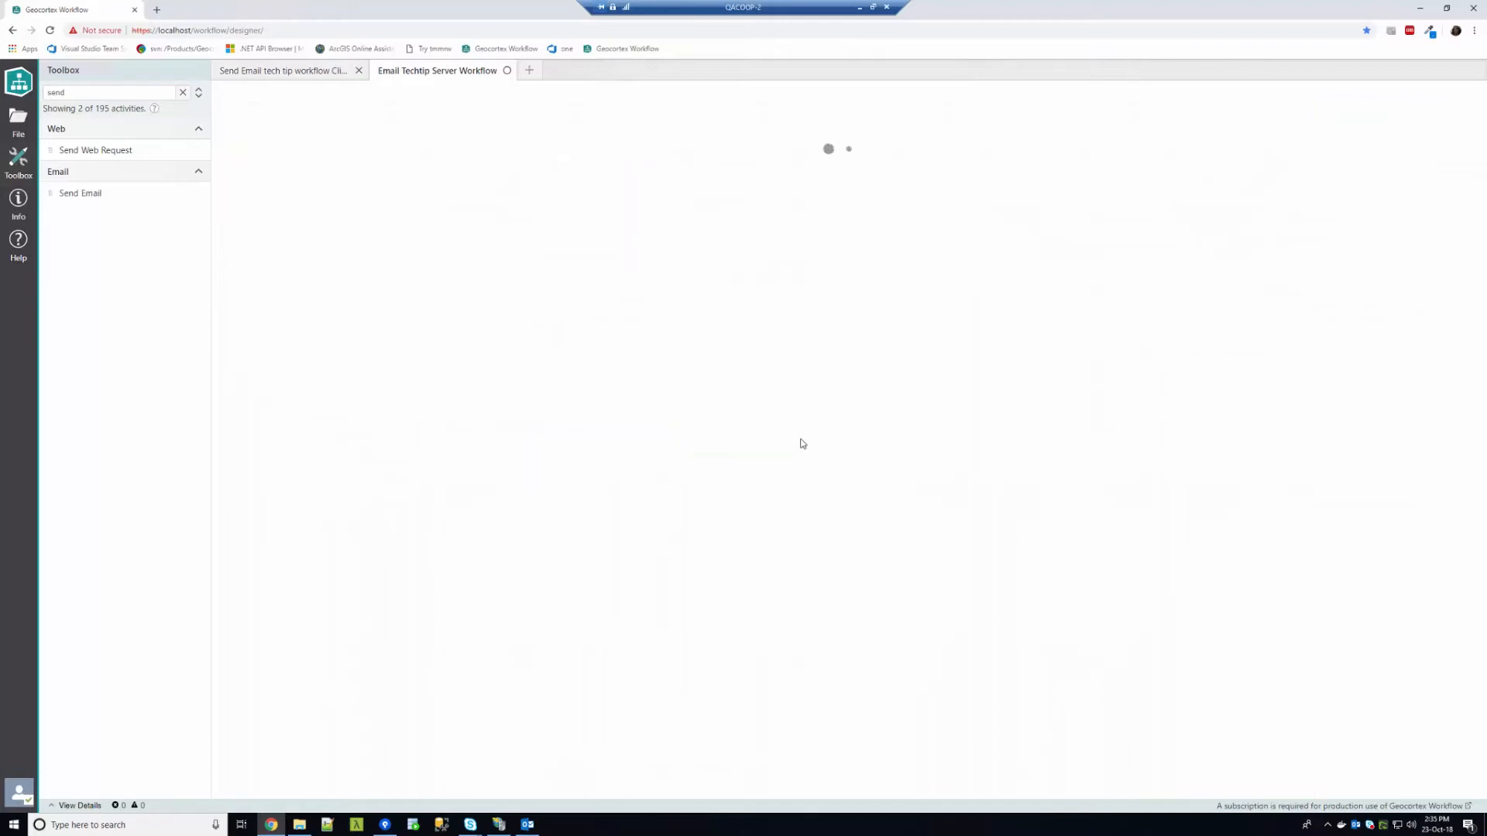
Open the client-side workflow in the Sandbox from its Info panel
left_click(288, 74)
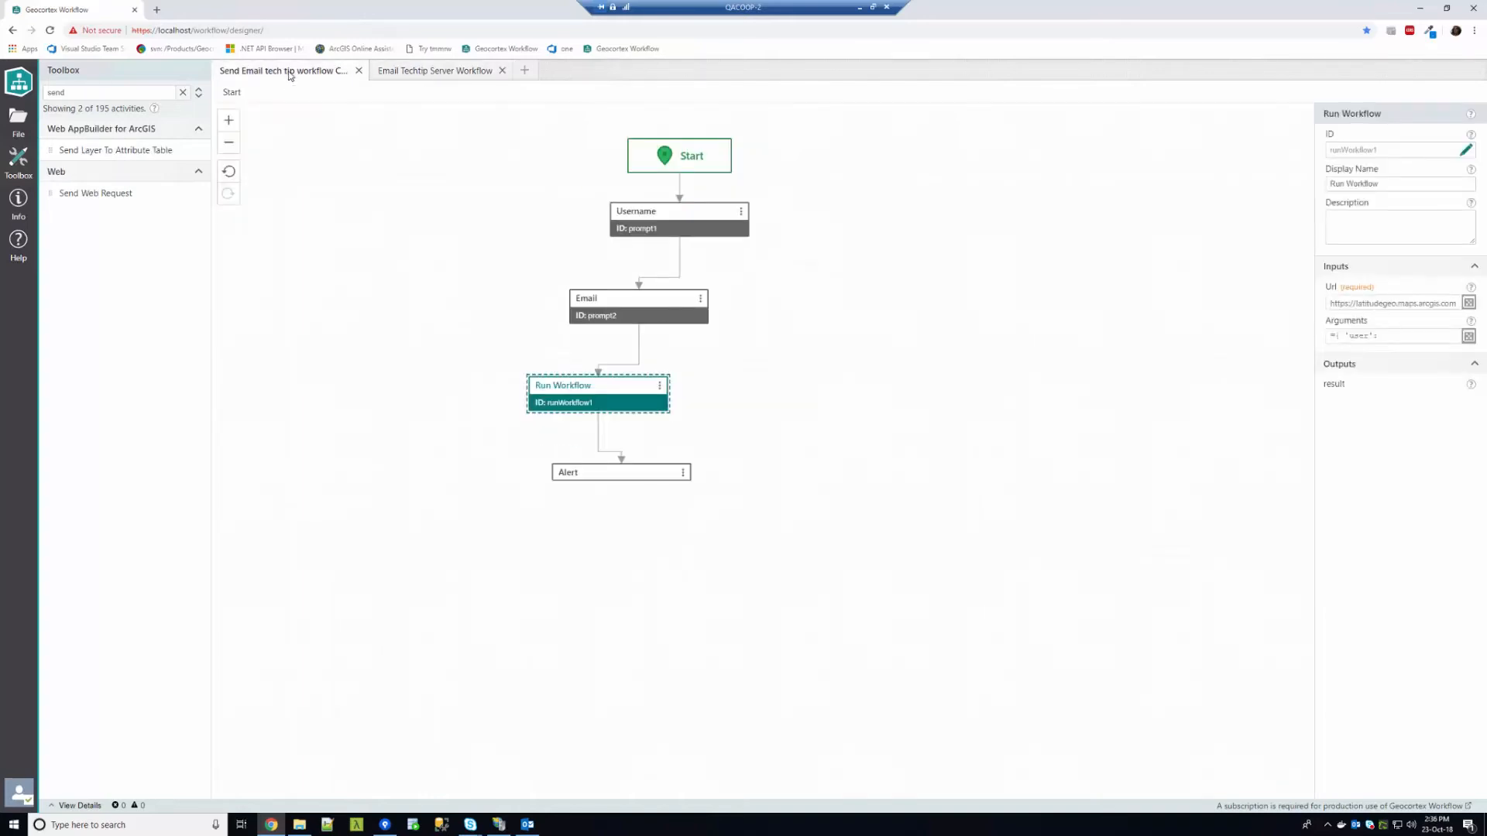
left_click(31, 216)
left_click(93, 322)
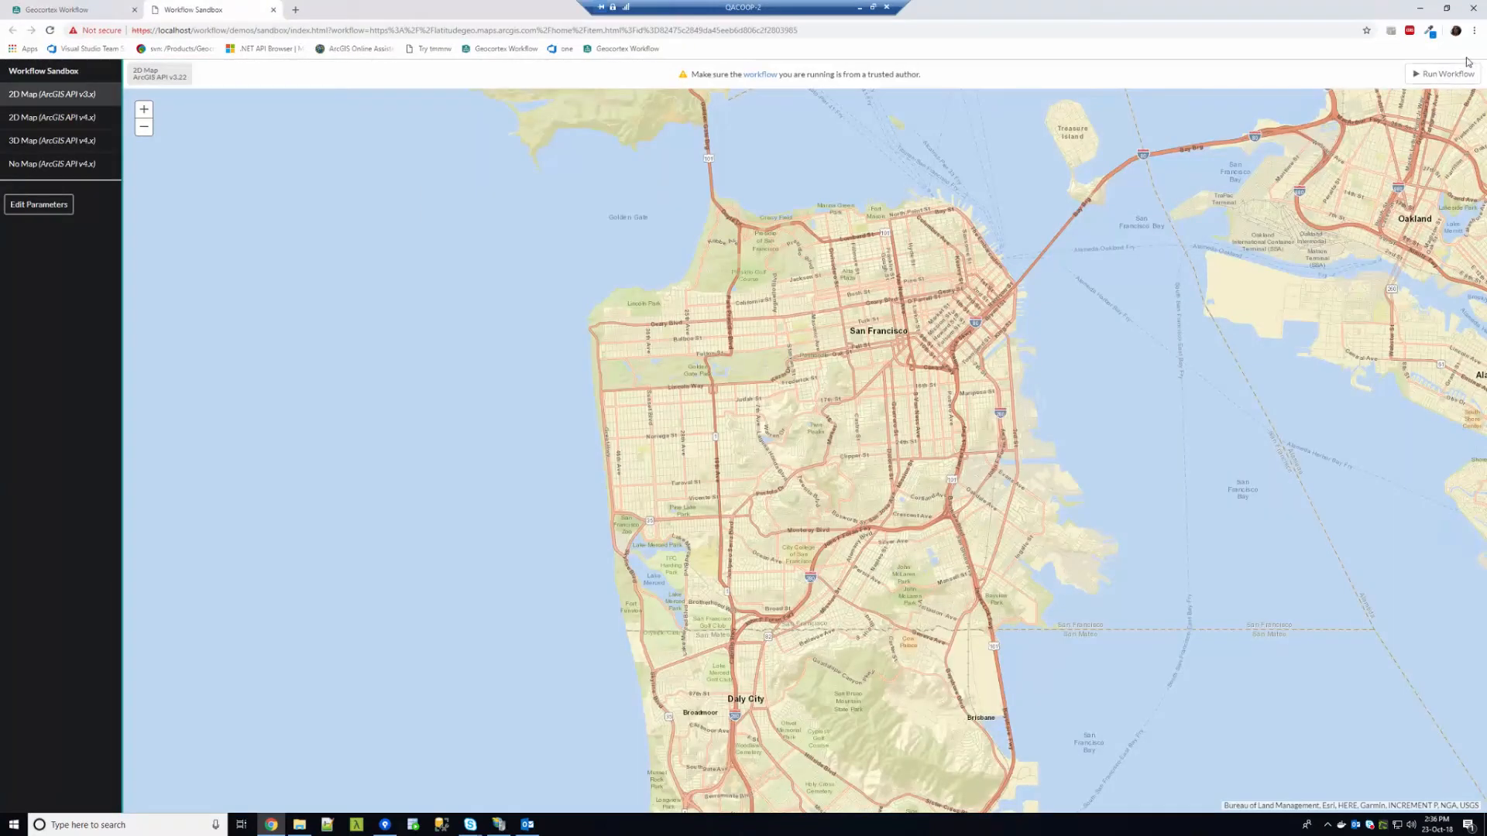
Run the workflow with the recipient's name and e-mail address, then bring Outlook forward
left_click(1464, 75)
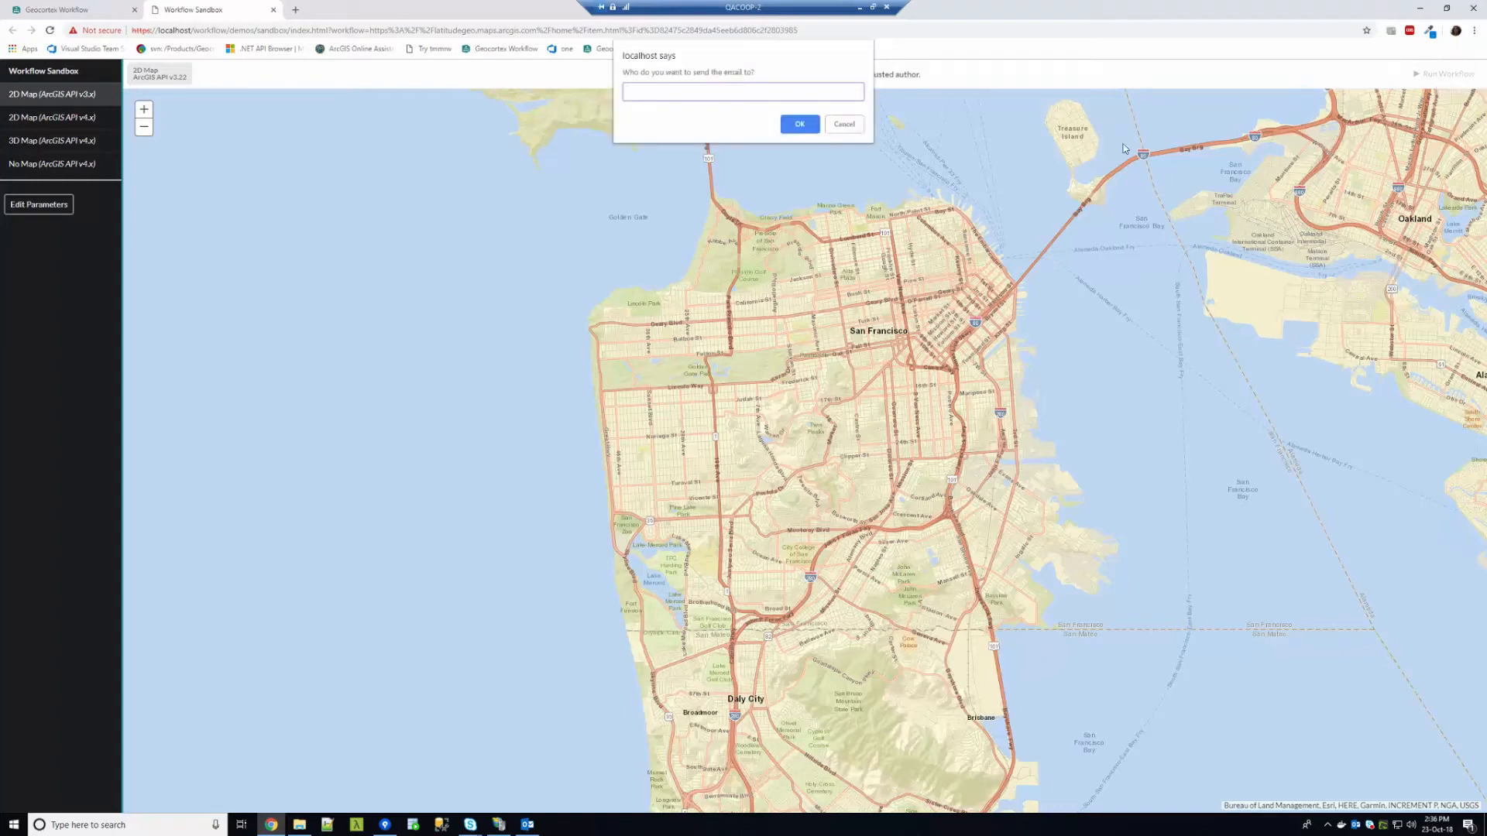
type("NoAH")
key("BackSpace")
key("BackSpace")
key("Return")
key("Return")
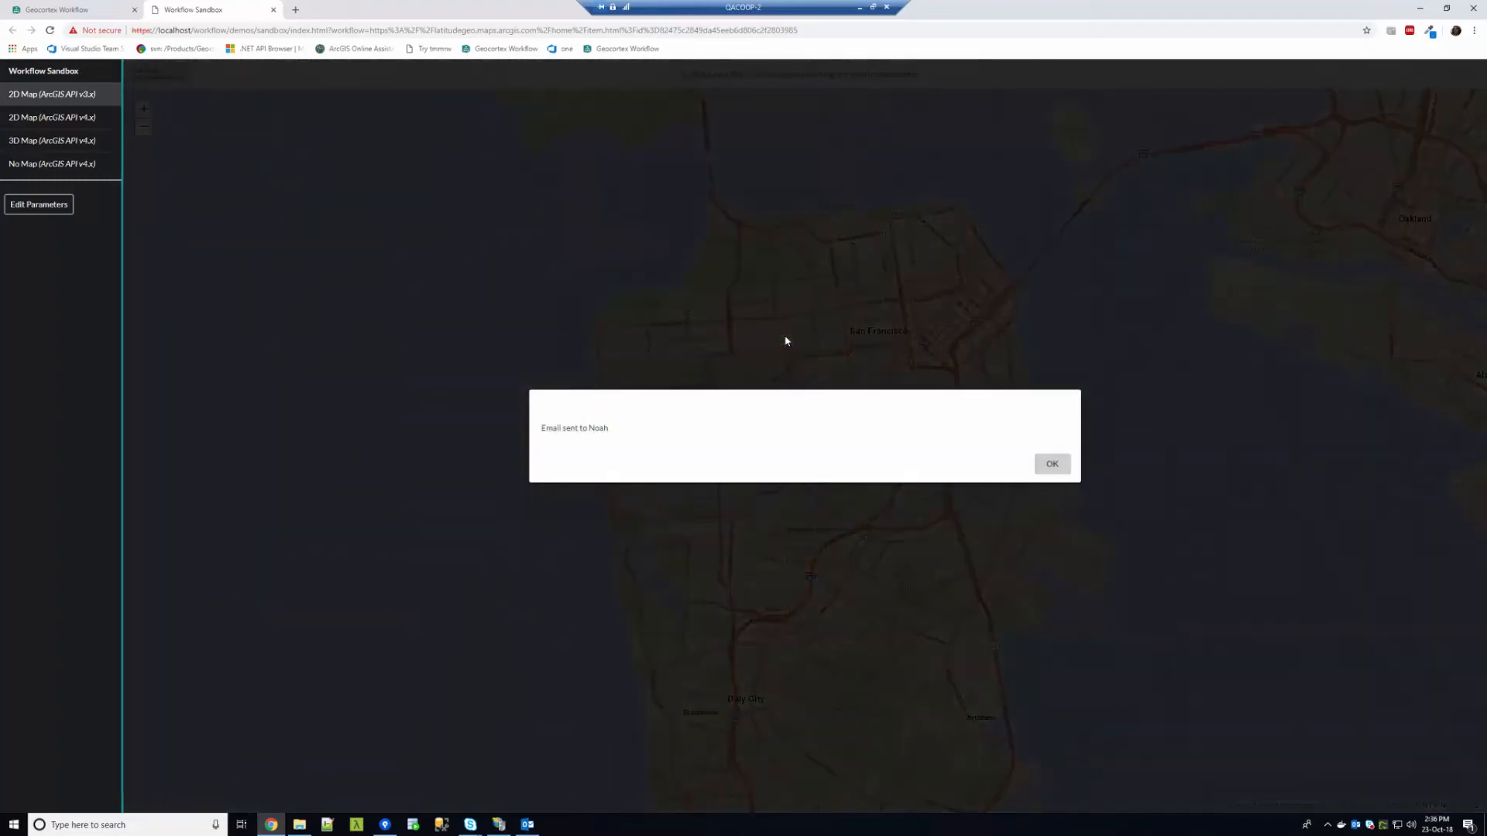
left_click(1053, 466)
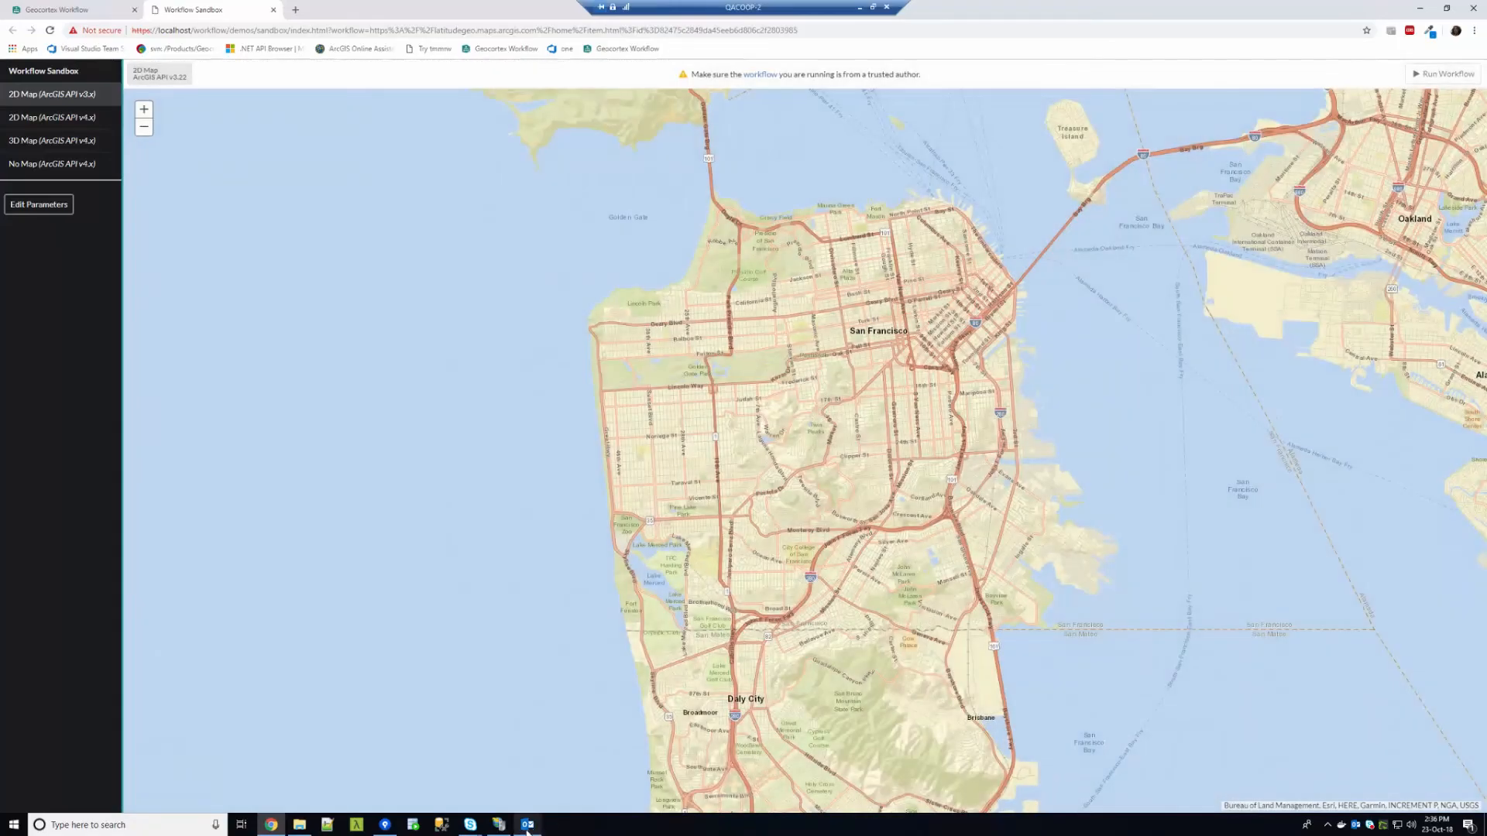
left_click(526, 825)
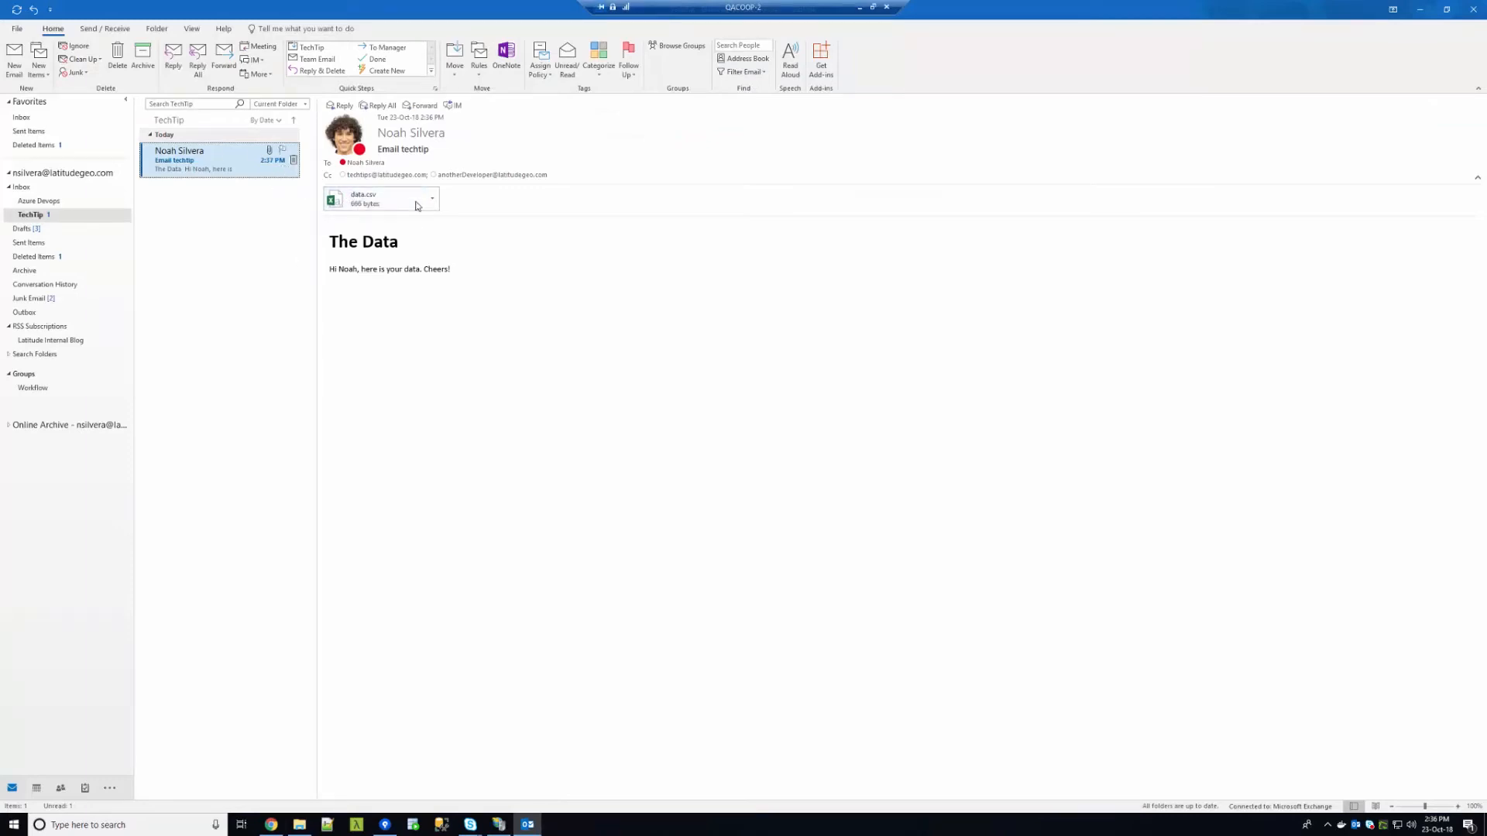
Inspect the received 'Email techtip' message: its 'The Data' heading and sender and recipient names
triple_click(408, 243)
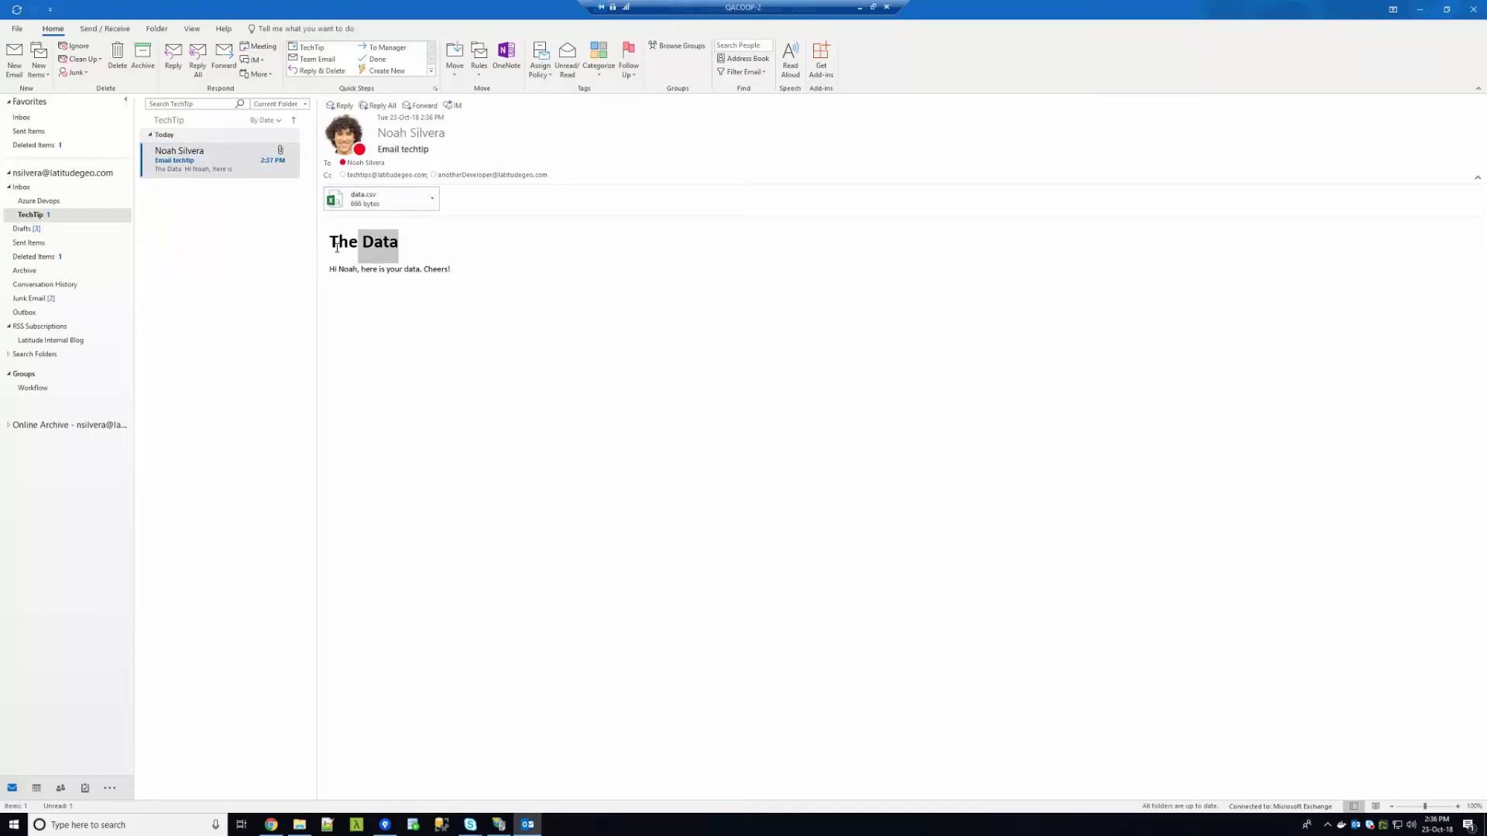
left_click(418, 283)
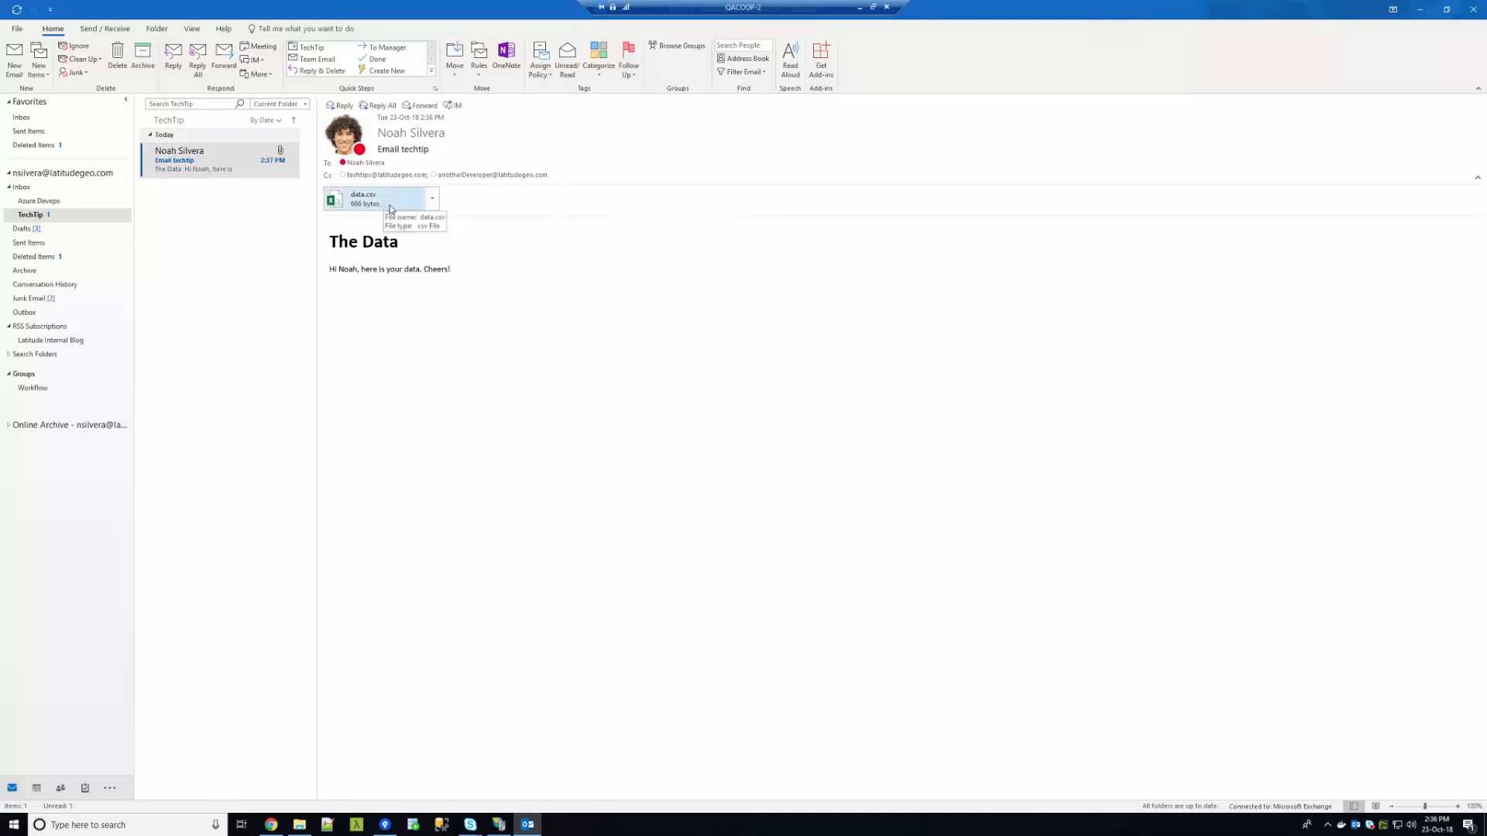
mouse_move(415, 178)
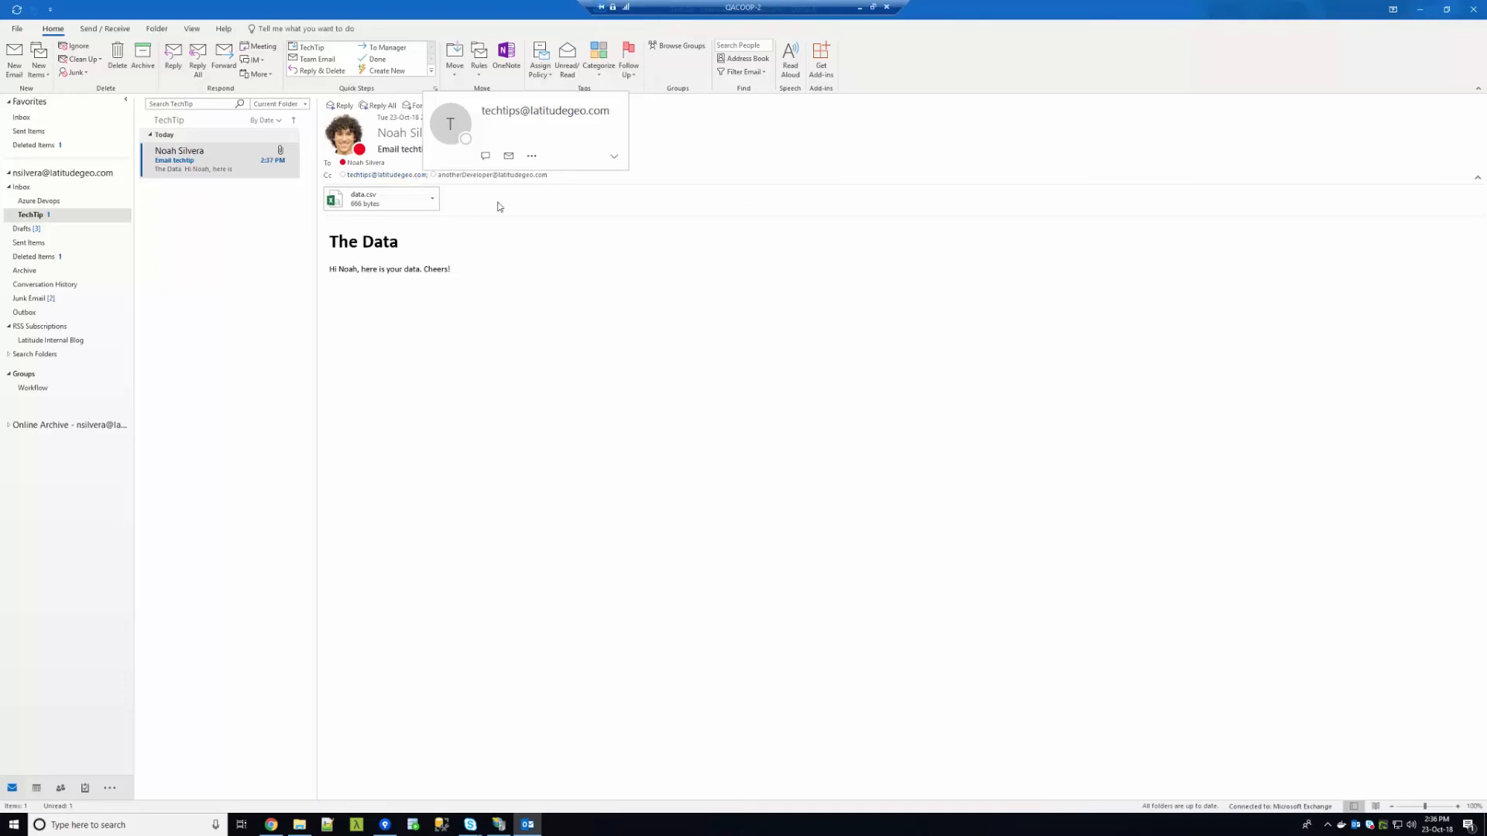
mouse_move(510, 176)
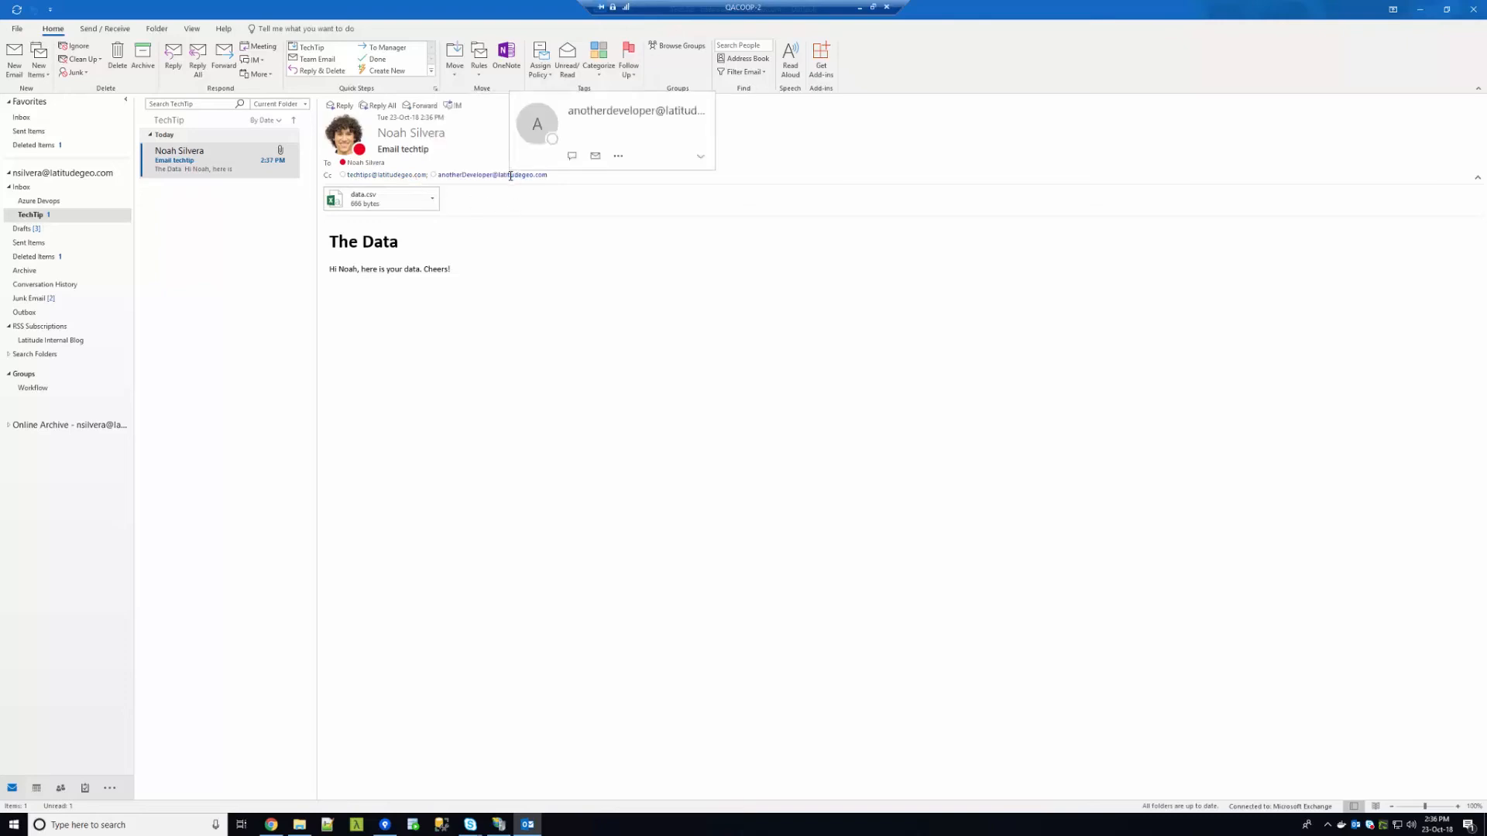
mouse_move(375, 160)
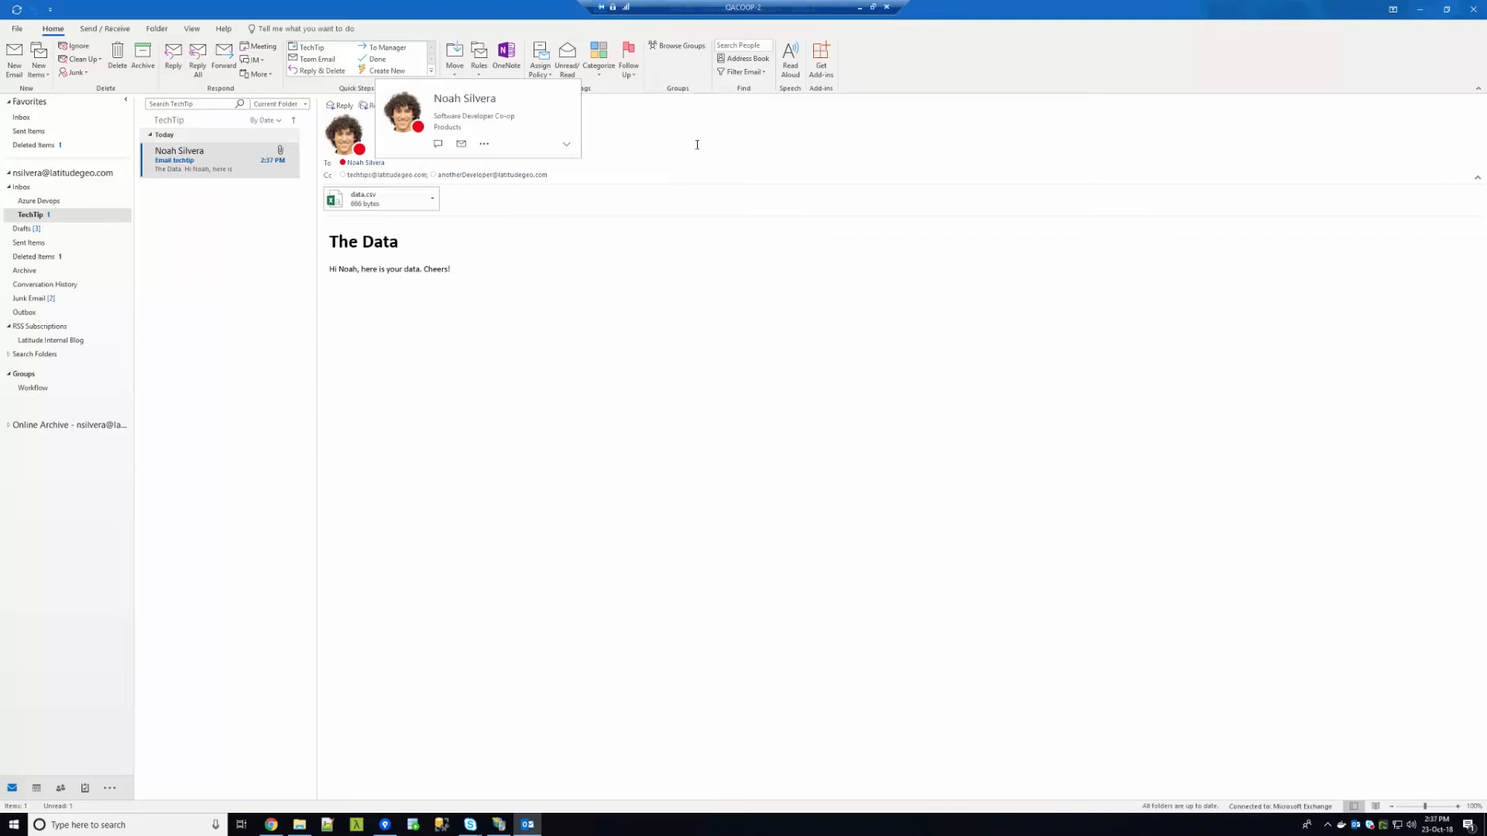
mouse_move(417, 134)
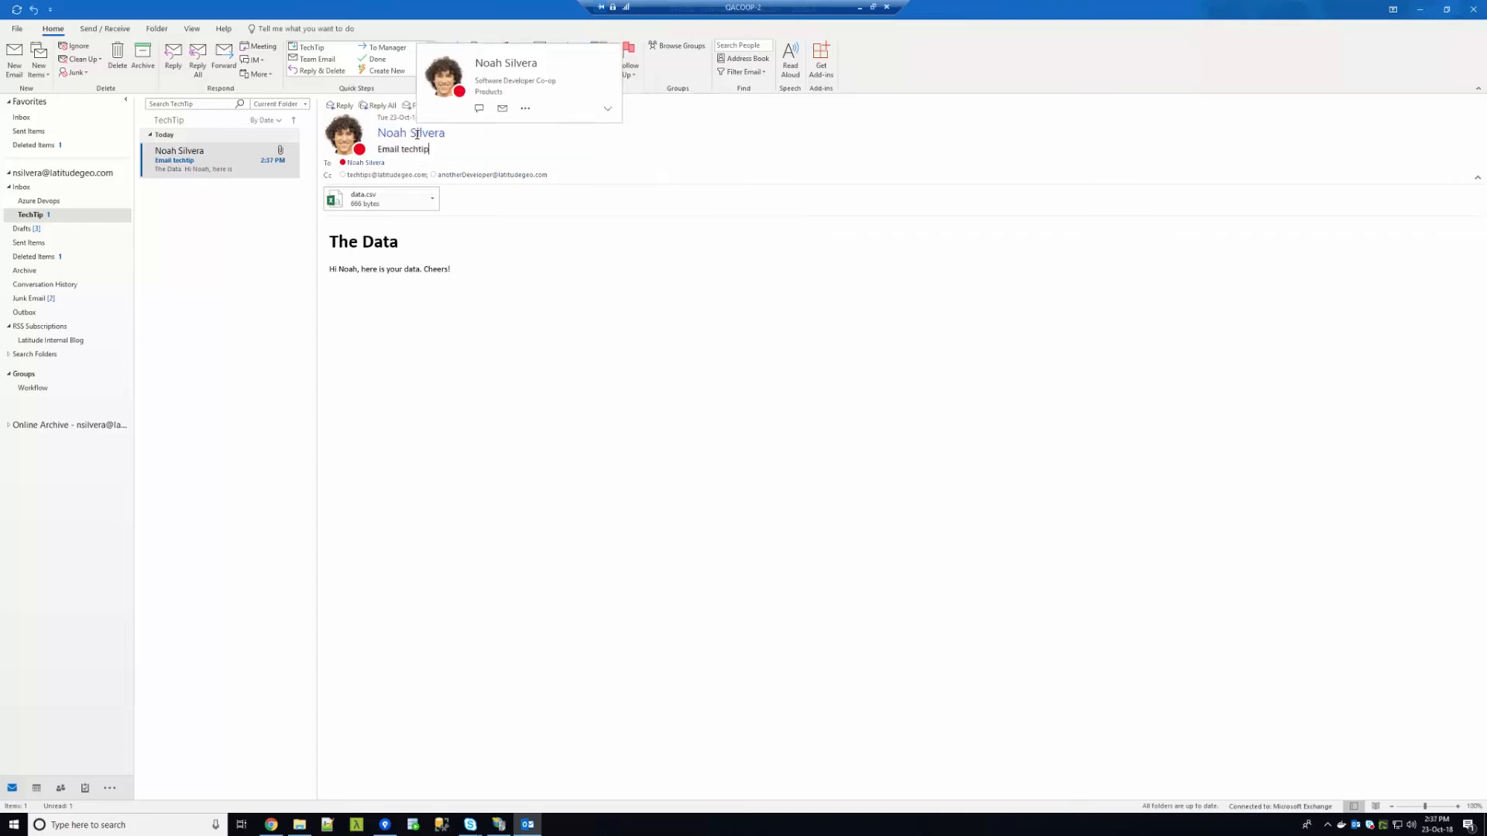
left_click(373, 199)
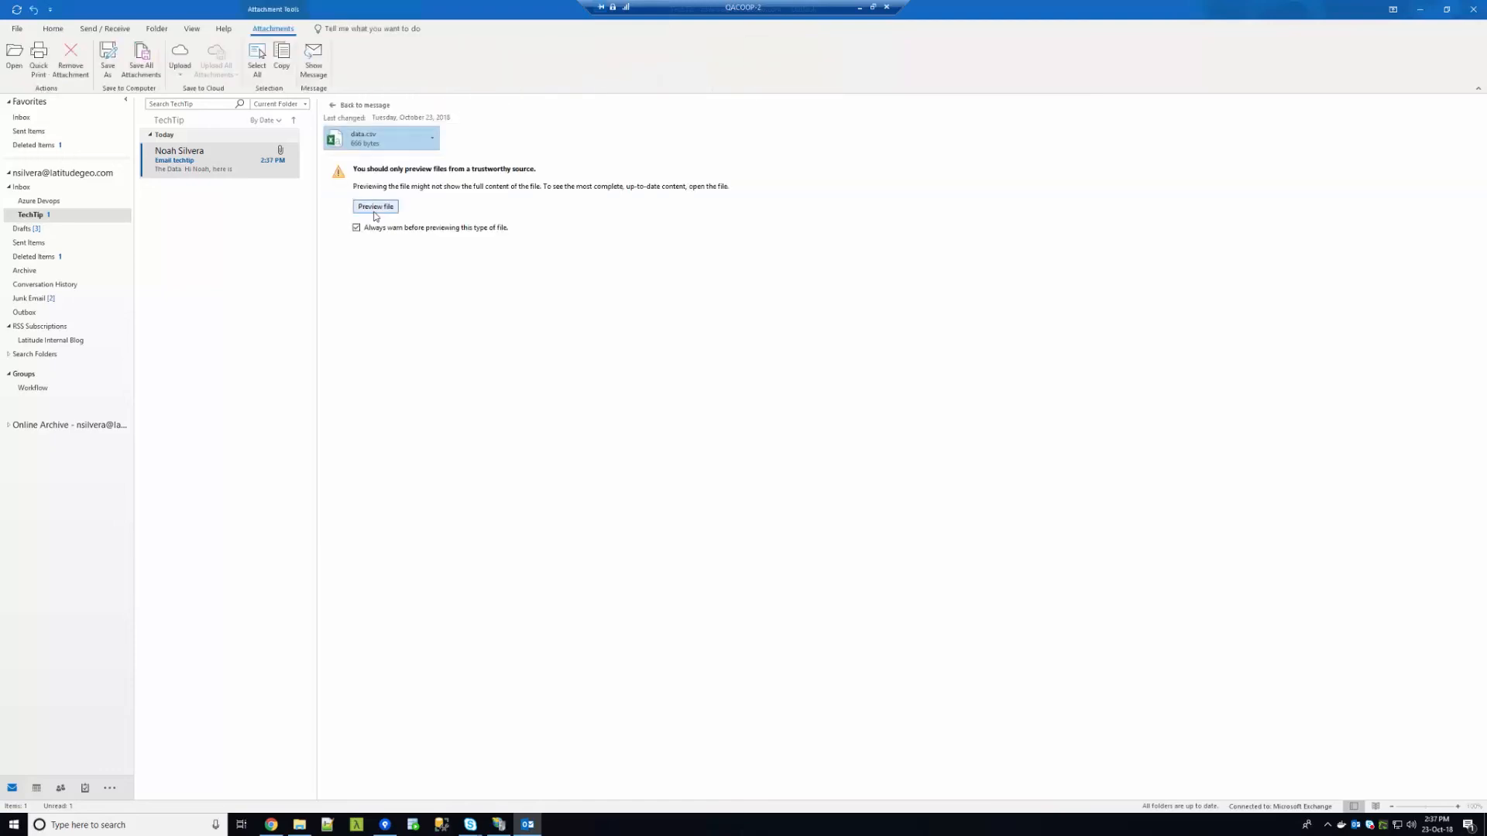
left_click(378, 206)
left_click_drag(465, 243, 291, 155)
left_click(535, 246)
left_click_drag(532, 256, 278, 147)
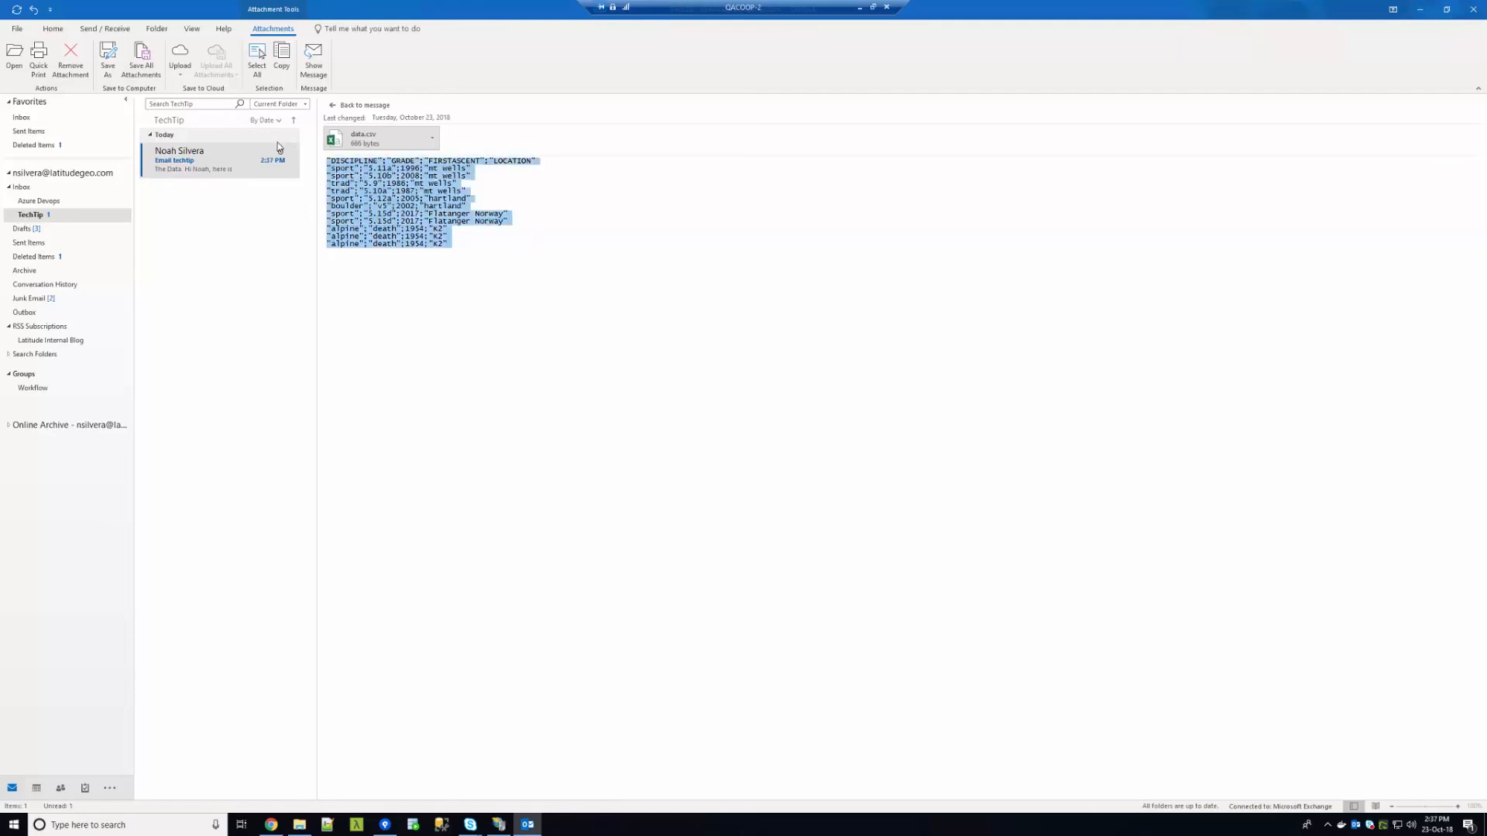
left_click(333, 106)
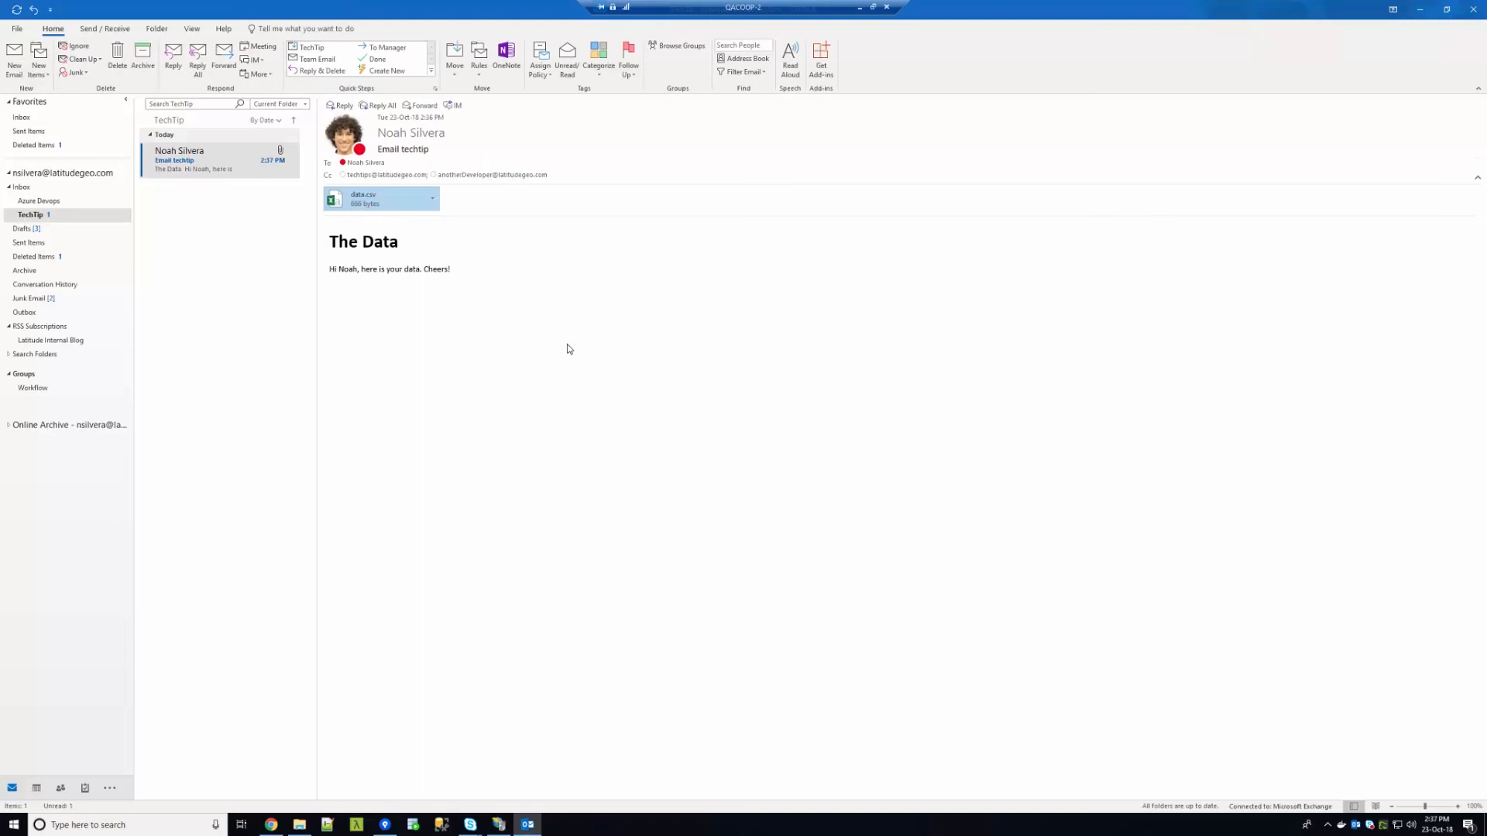